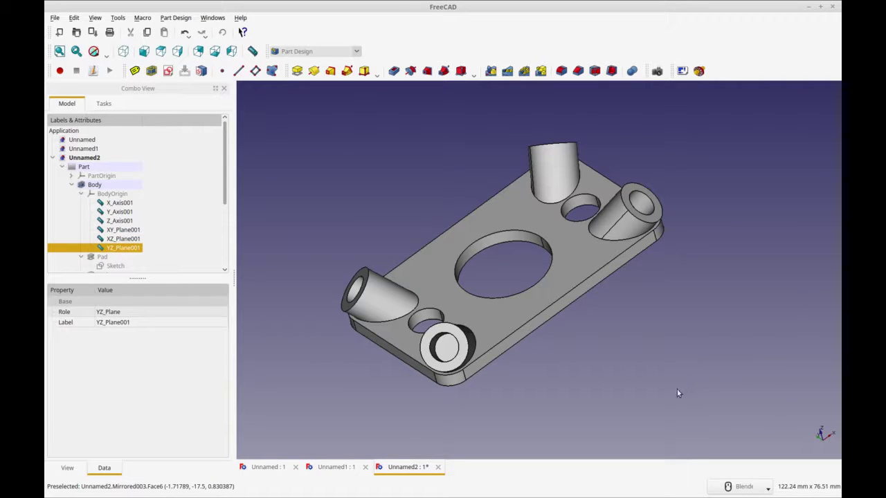
Clear the selection, collapse the Body in the model tree and orbit the existing part
click(595, 393)
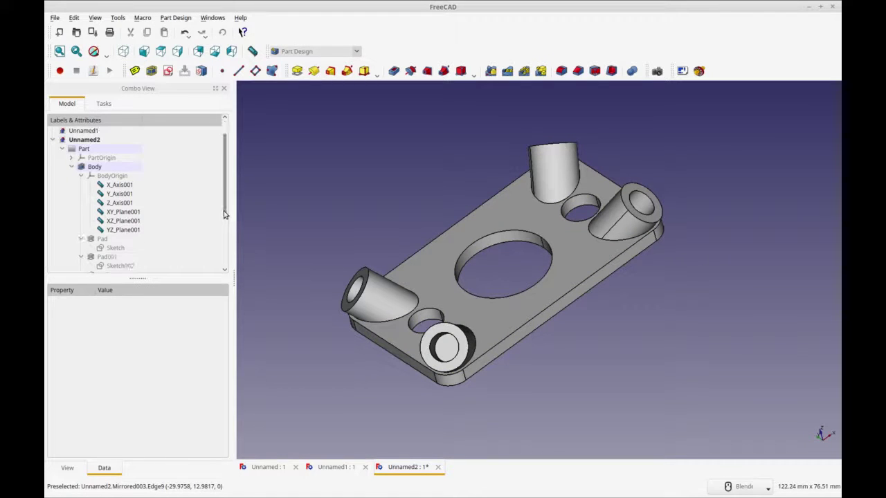
click(72, 186)
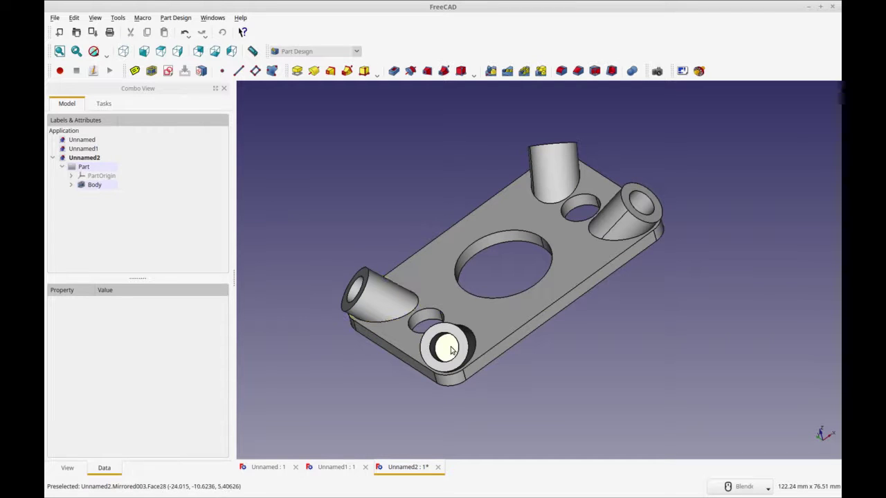
middle_drag(376, 376, 478, 364)
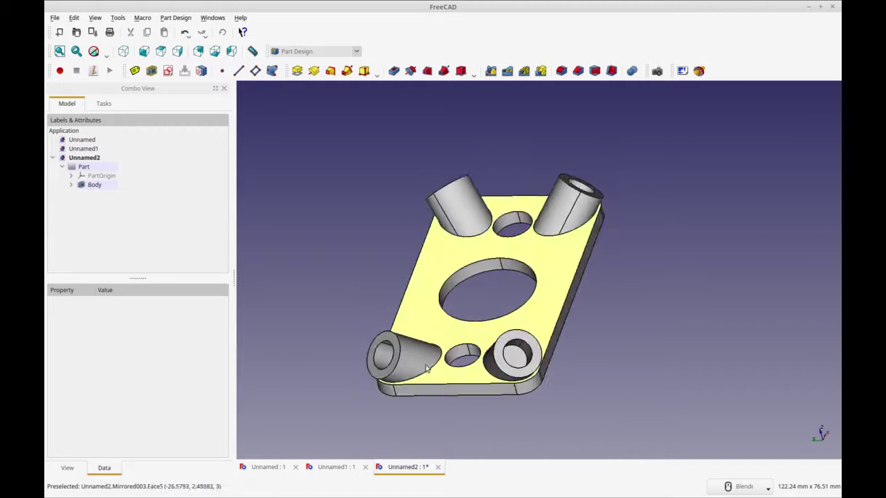
middle_drag(453, 405, 399, 405)
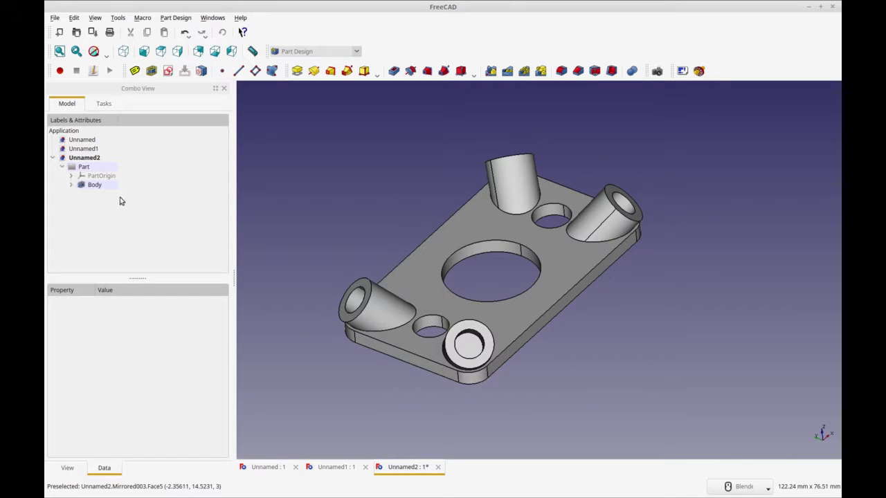
Create a new document with a part and start a sketch on XY_Plane001
click(59, 32)
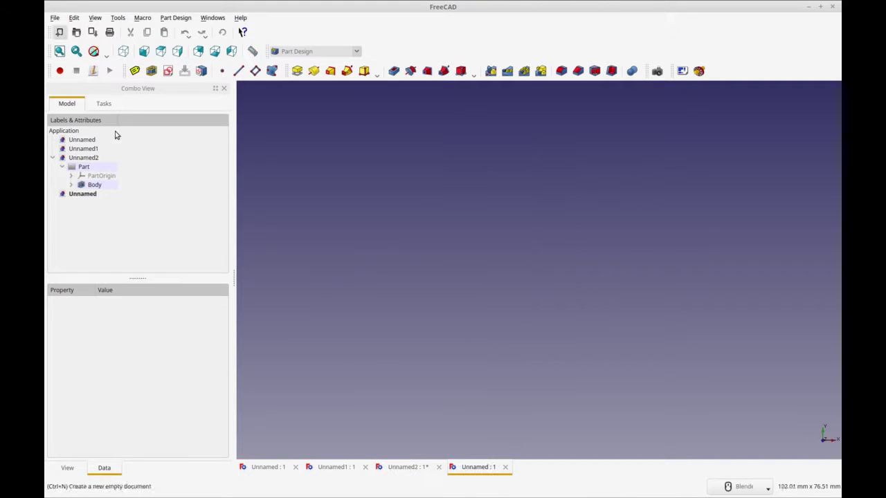
click(151, 72)
click(168, 72)
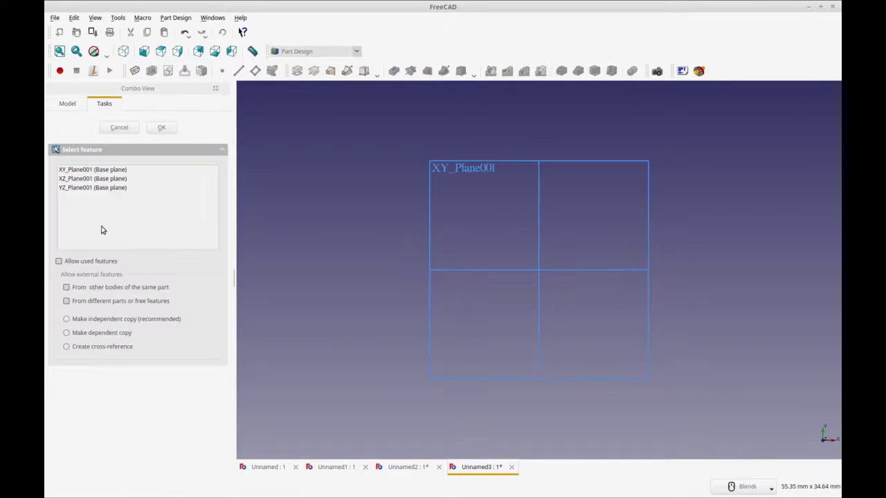
click(99, 172)
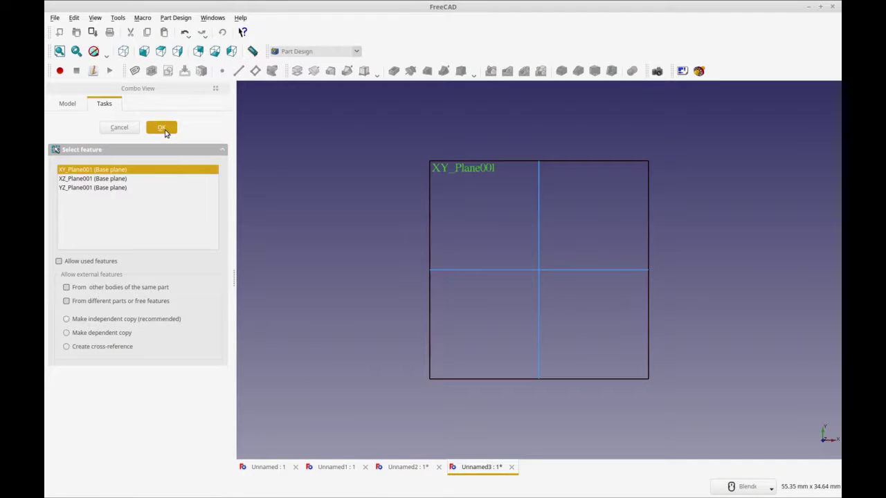
click(164, 129)
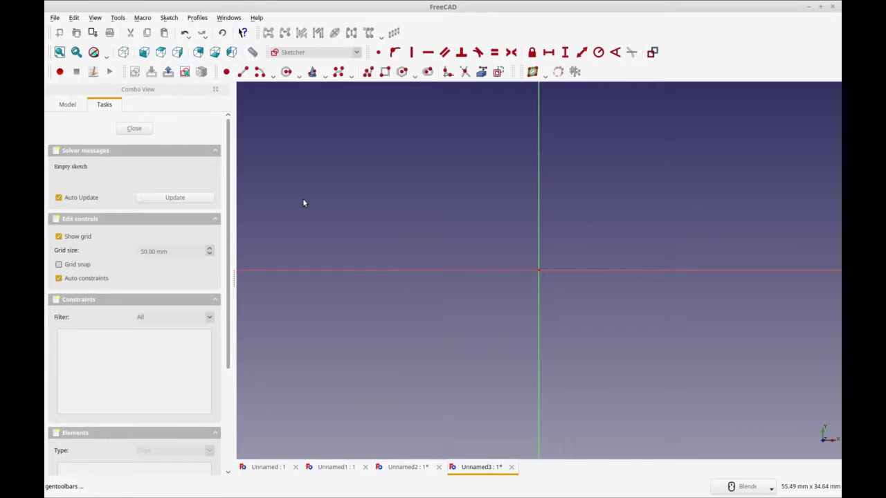
Draw a rectangle and fillet all four of its corners
click(385, 72)
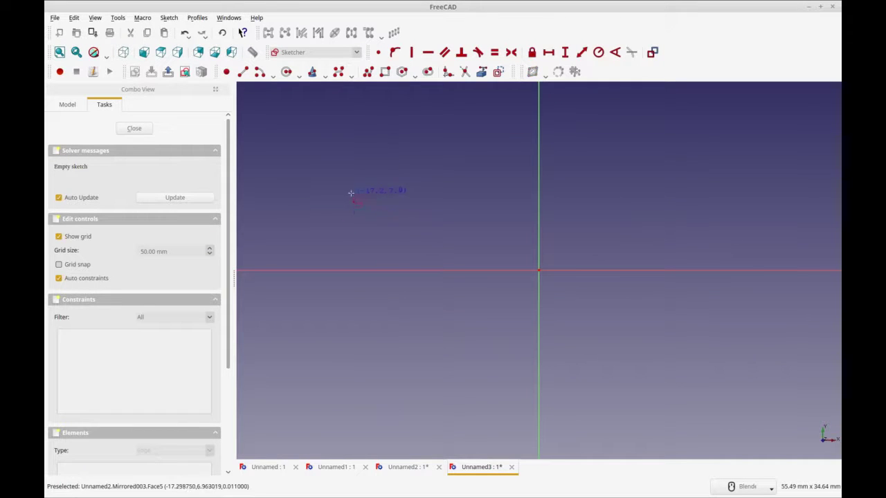
click(352, 194)
click(754, 361)
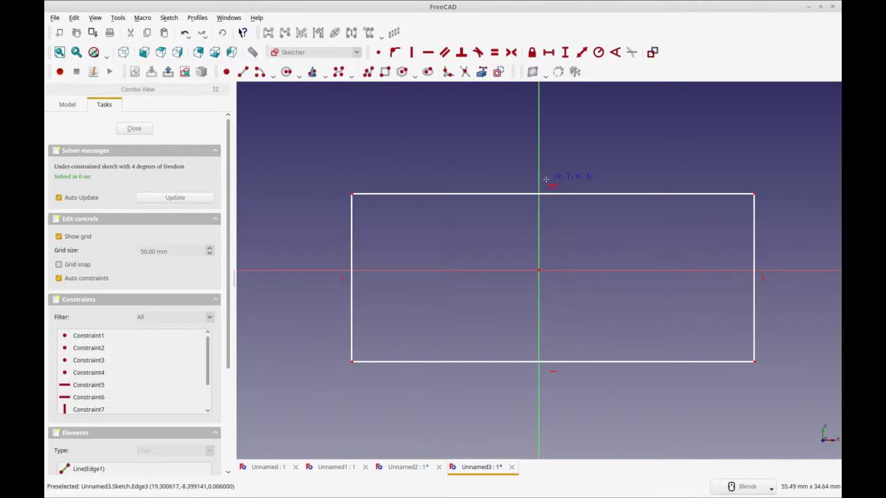
click(447, 72)
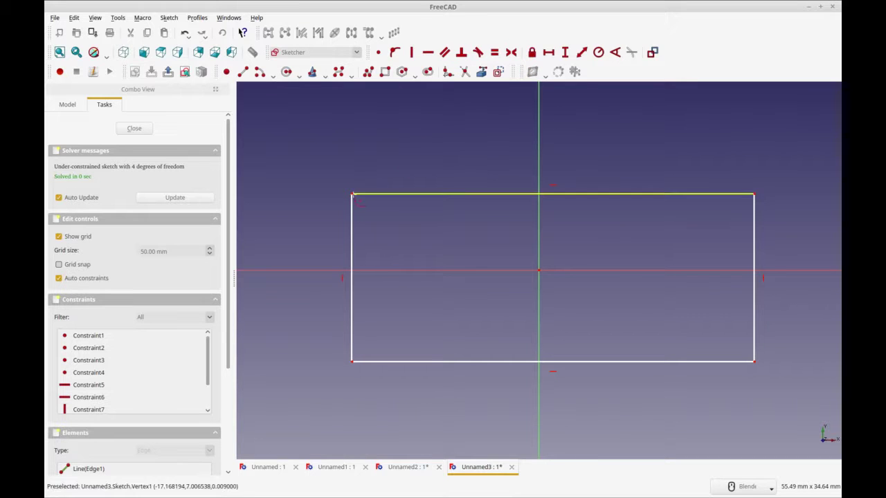
click(351, 194)
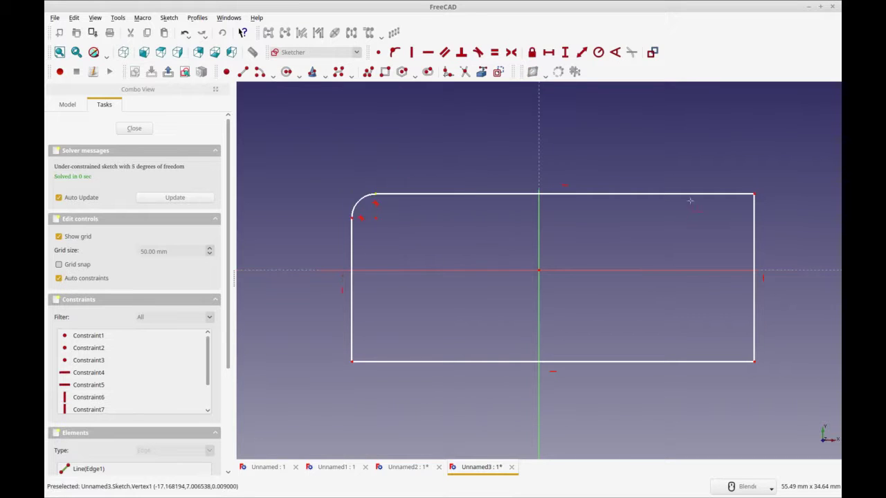
click(755, 195)
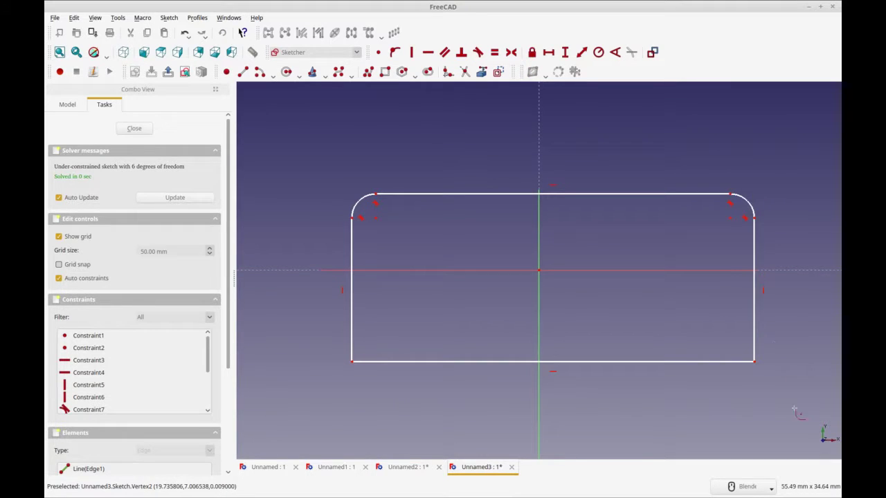
click(754, 362)
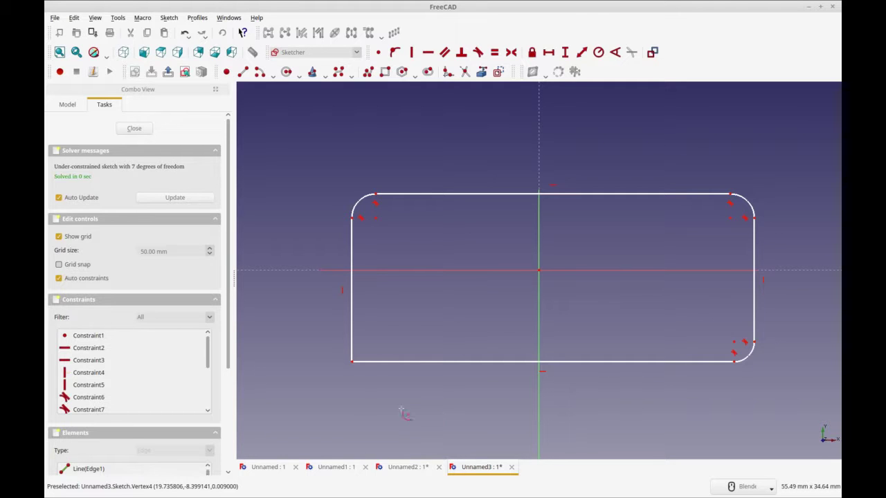
click(351, 361)
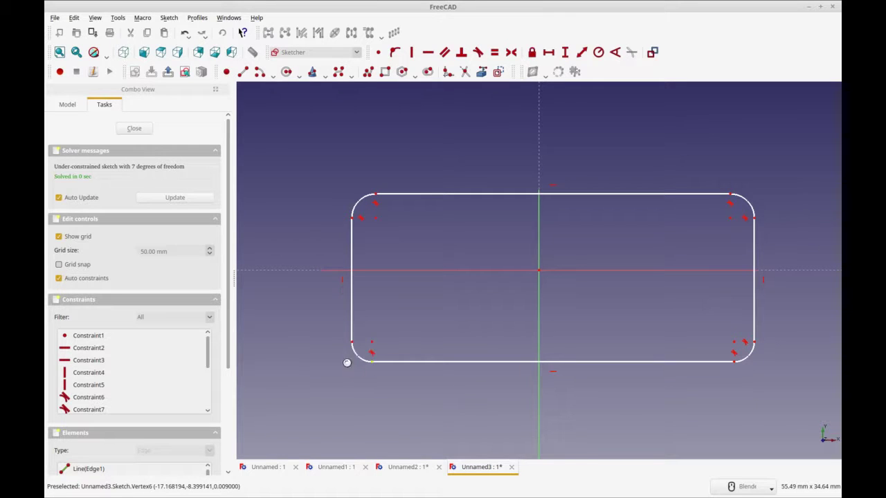
Select the four corner fillet arcs
click(359, 200)
key(Escape)
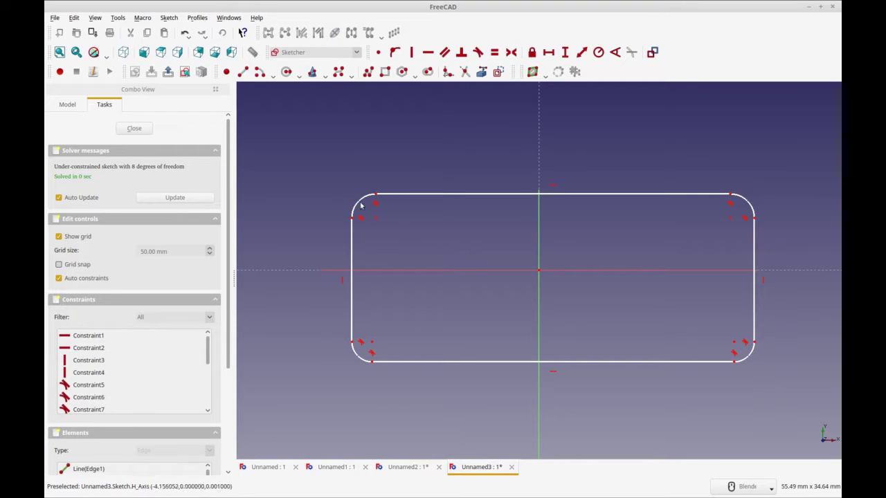
click(359, 204)
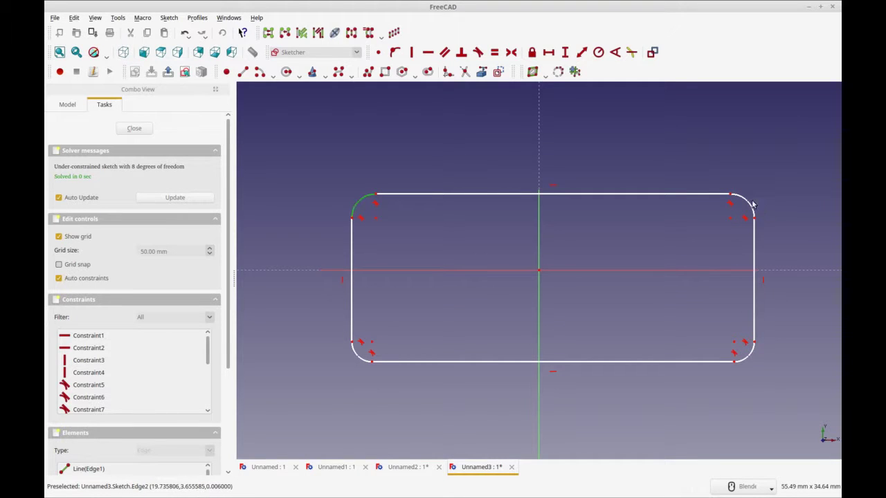
click(747, 201)
click(749, 359)
click(365, 360)
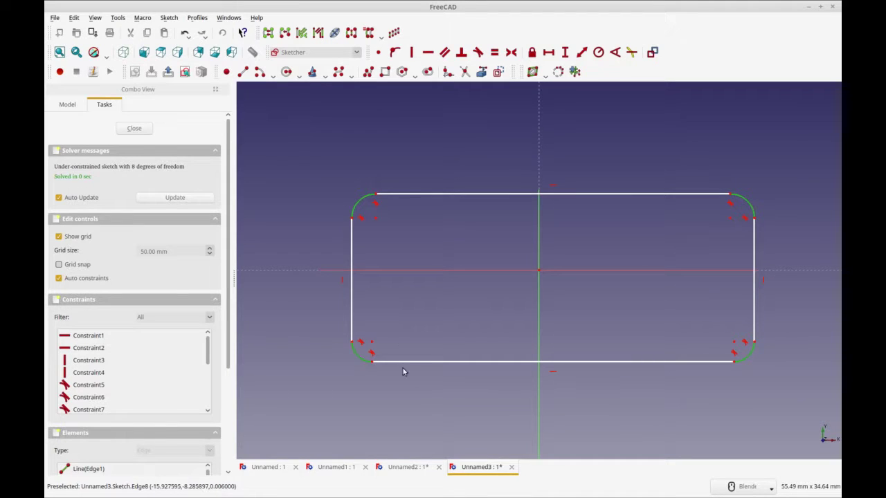
Make the four corner arcs equal, with one shared 5 mm radius
key(e)
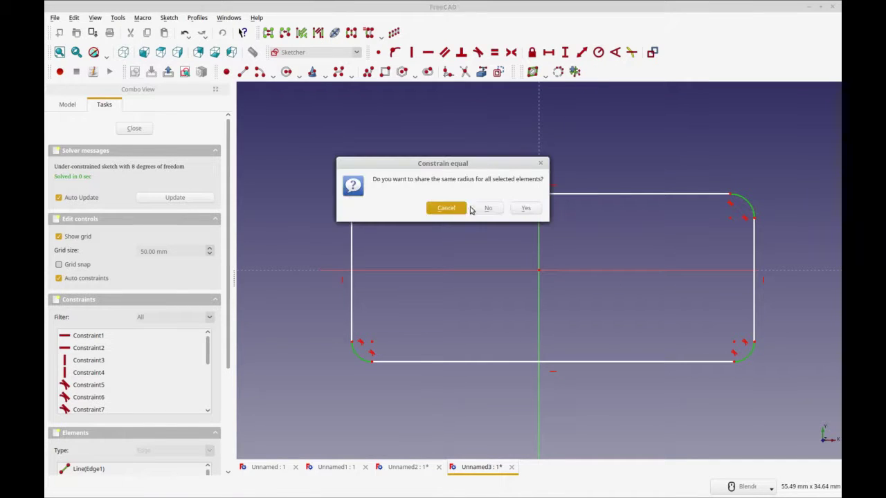
click(526, 209)
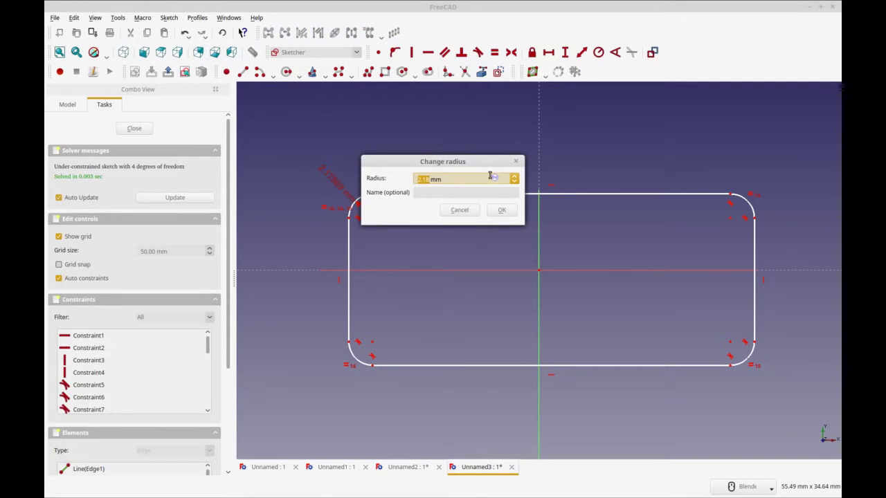
text(5.)
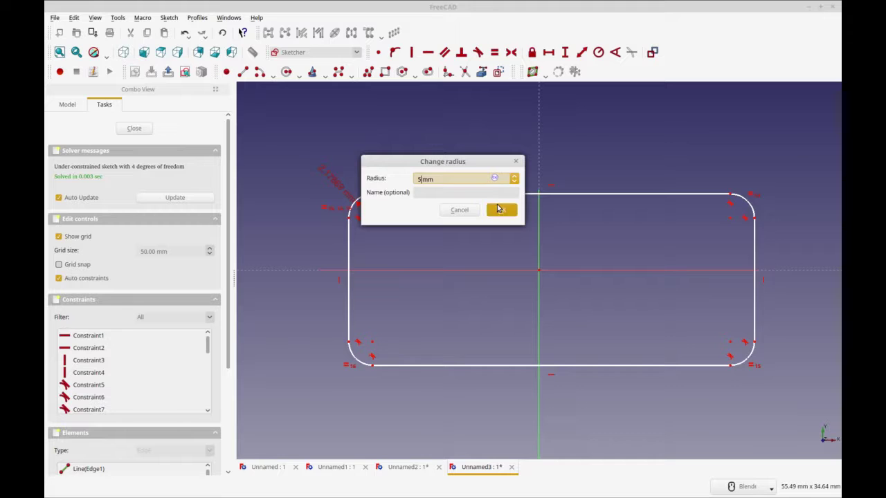
click(502, 210)
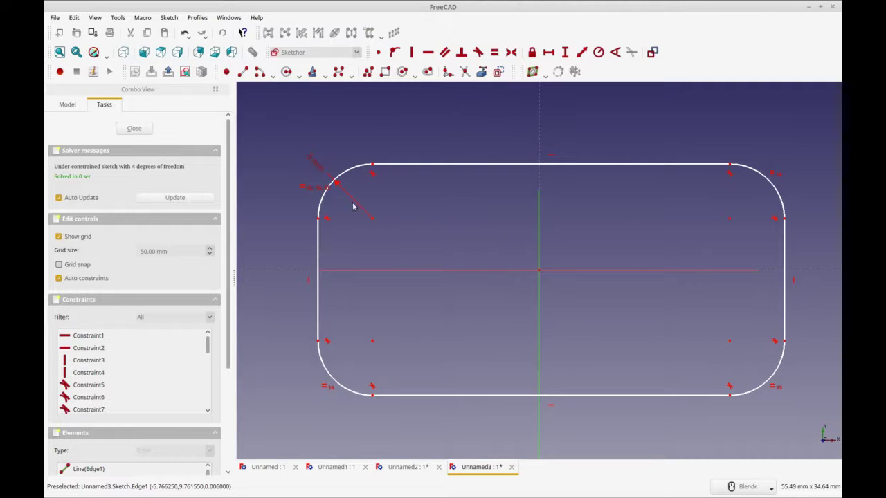
Add an 80 mm horizontal distance between the left and right arc endpoints
click(320, 218)
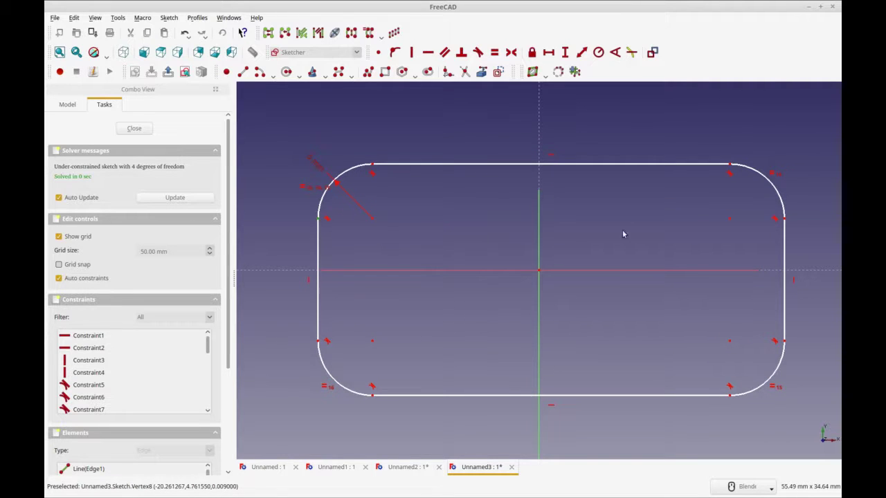
click(783, 219)
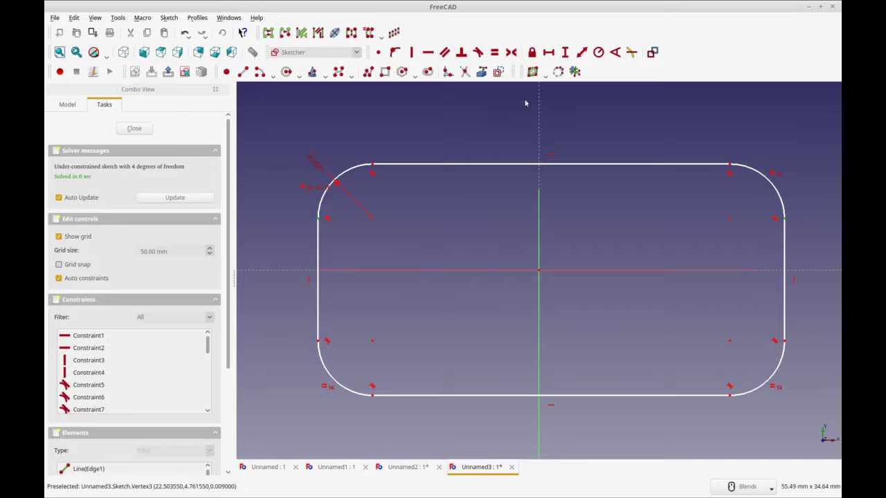
click(549, 53)
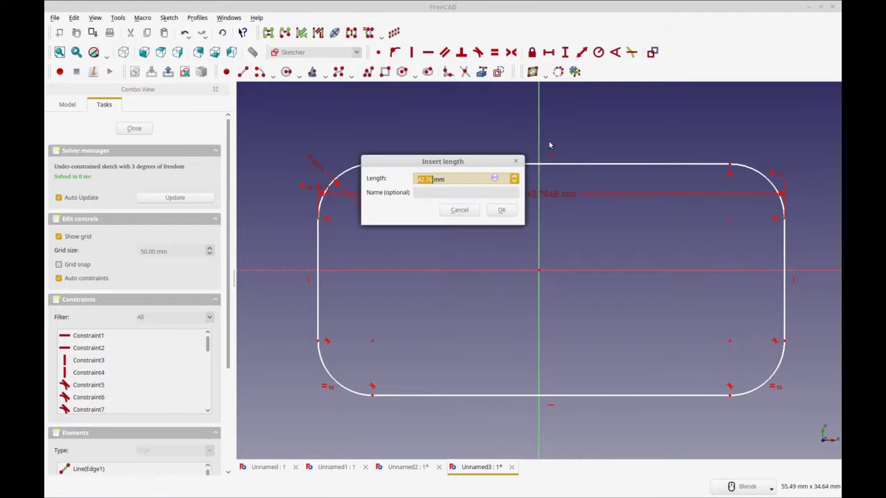
text(80)
click(502, 210)
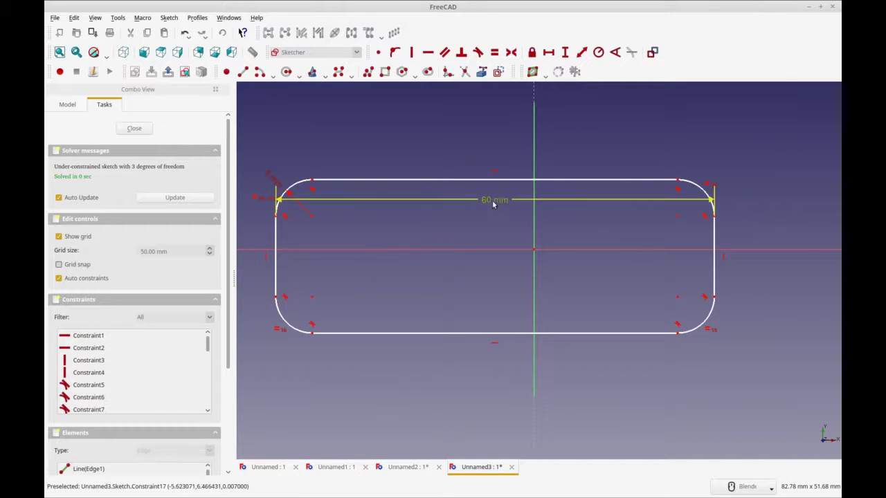
drag(494, 200, 493, 138)
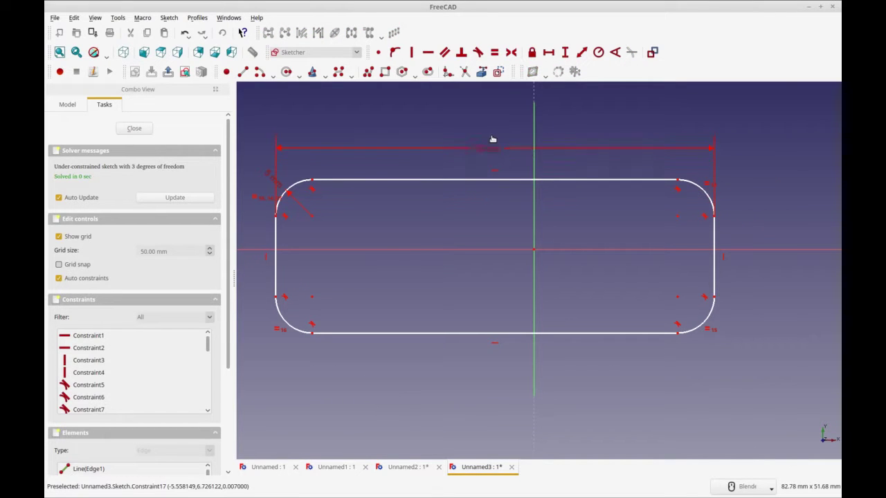
Dimension the rectangle's height between the right arc endpoints and set it to 35 mm
click(677, 181)
click(678, 334)
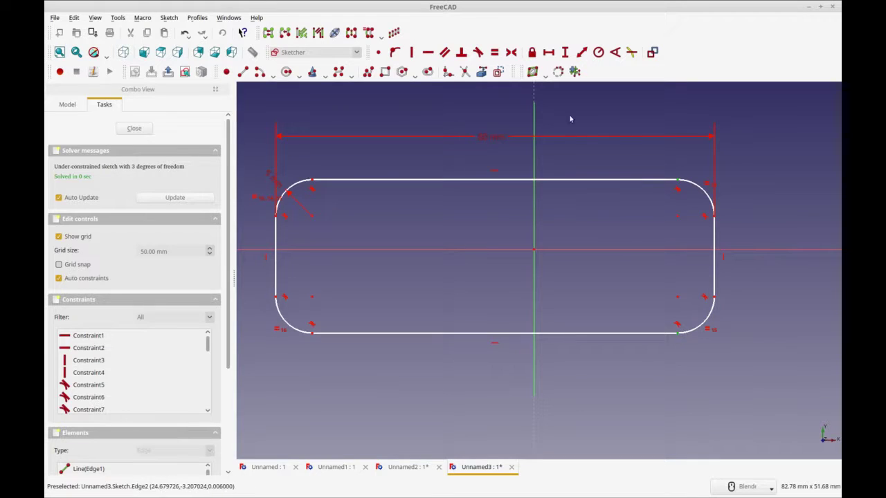
click(565, 53)
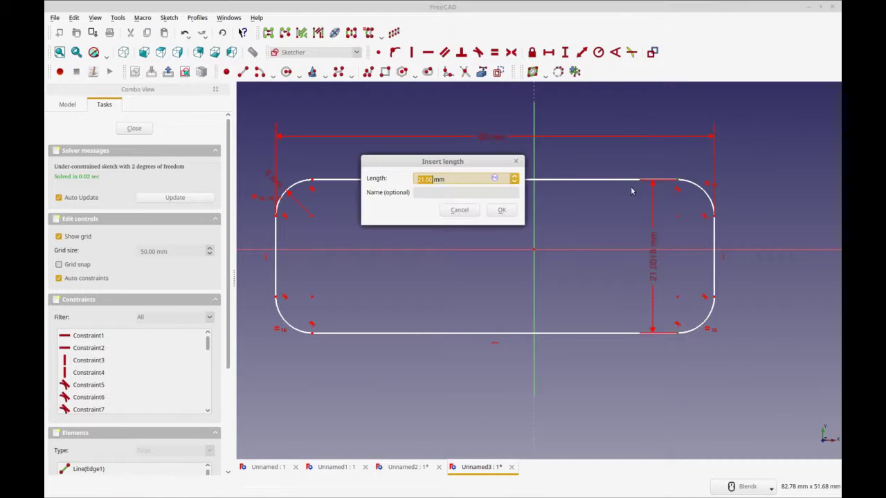
text(345)
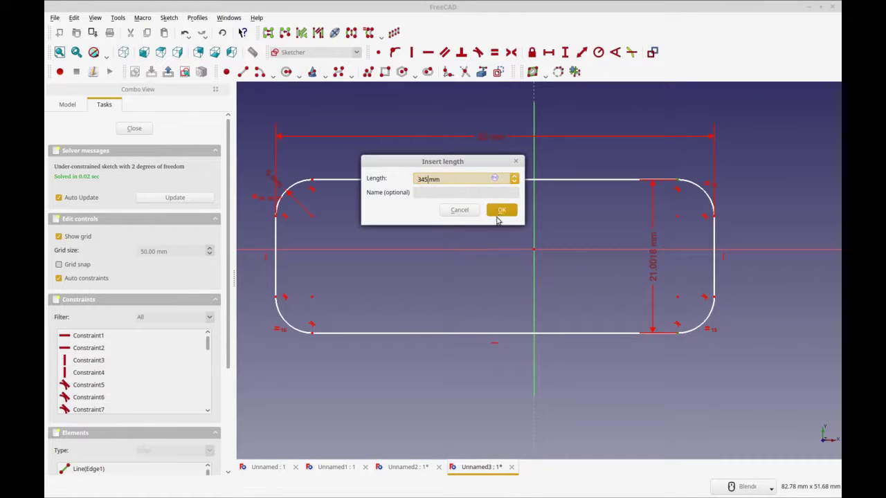
click(504, 213)
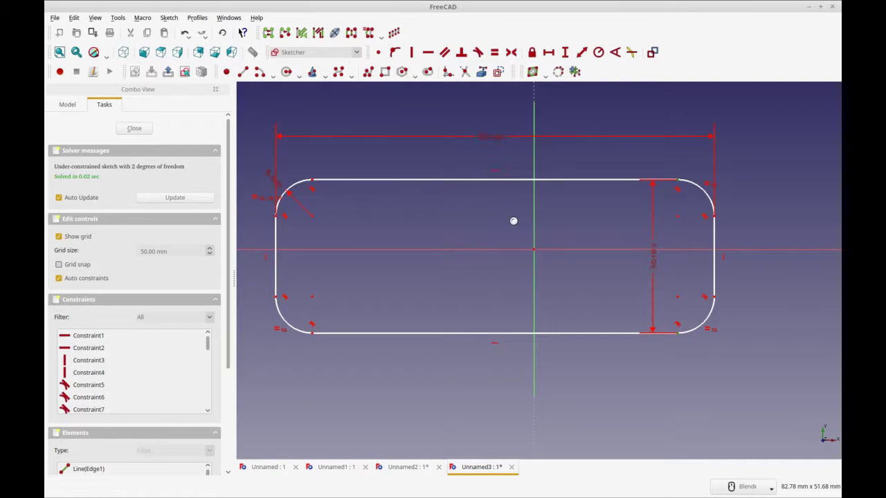
drag(655, 310, 761, 308)
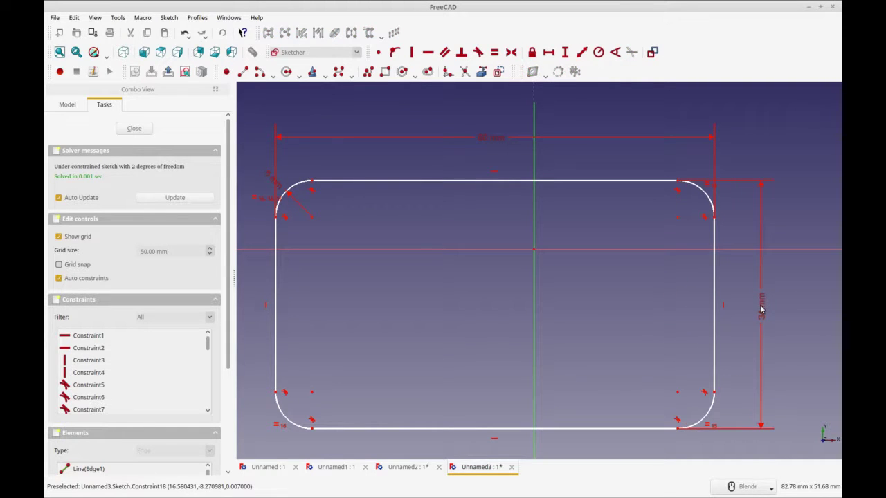
click(766, 309)
double_click(766, 309)
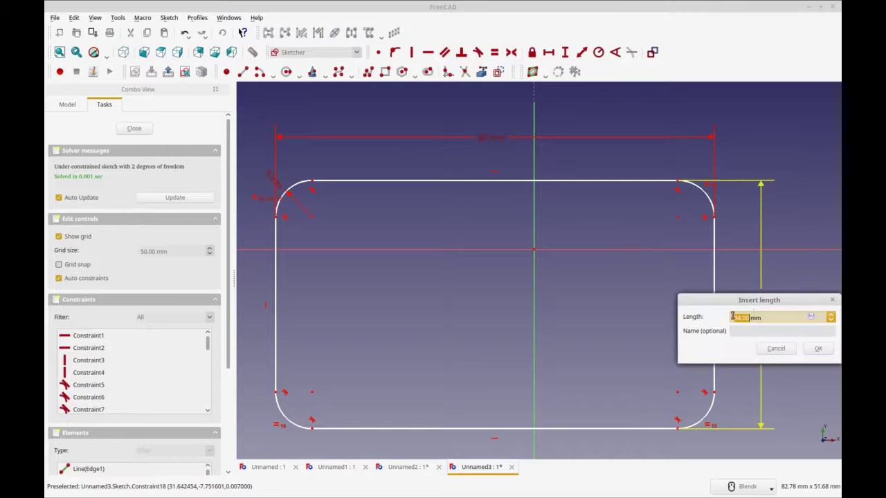
text(35)
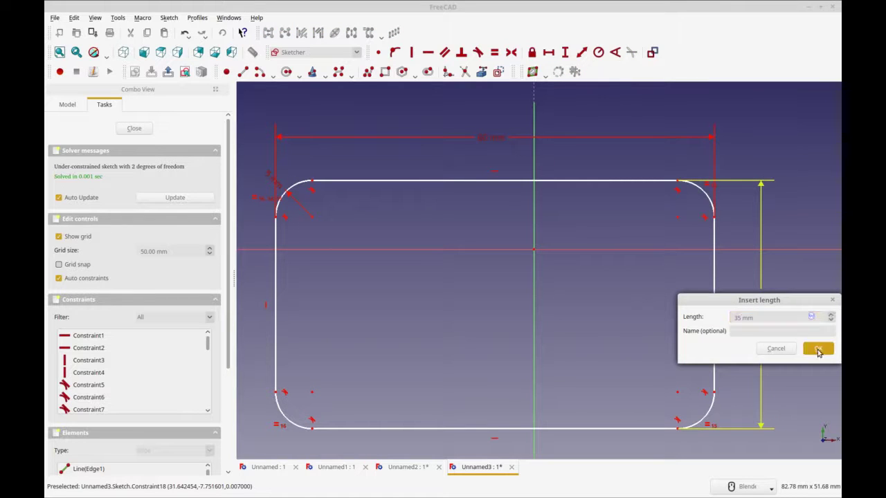
click(818, 349)
Make the rectangle symmetric about both the horizontal and vertical sketch axes
click(588, 250)
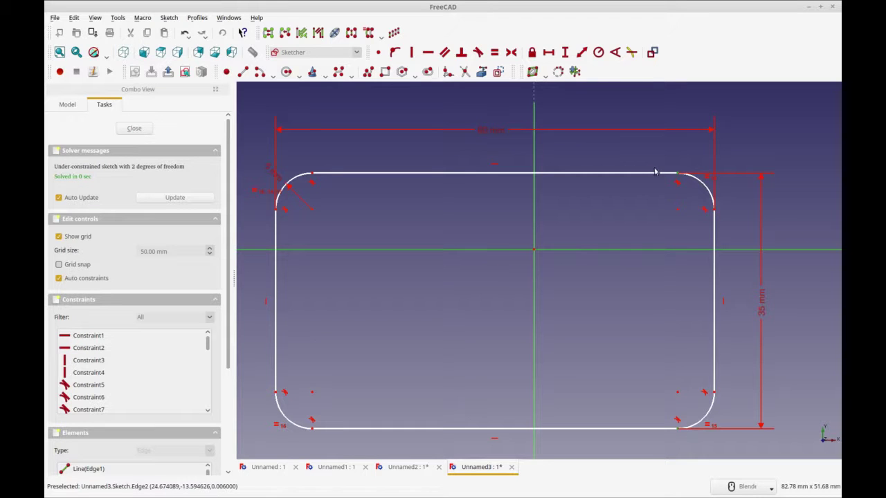
click(511, 51)
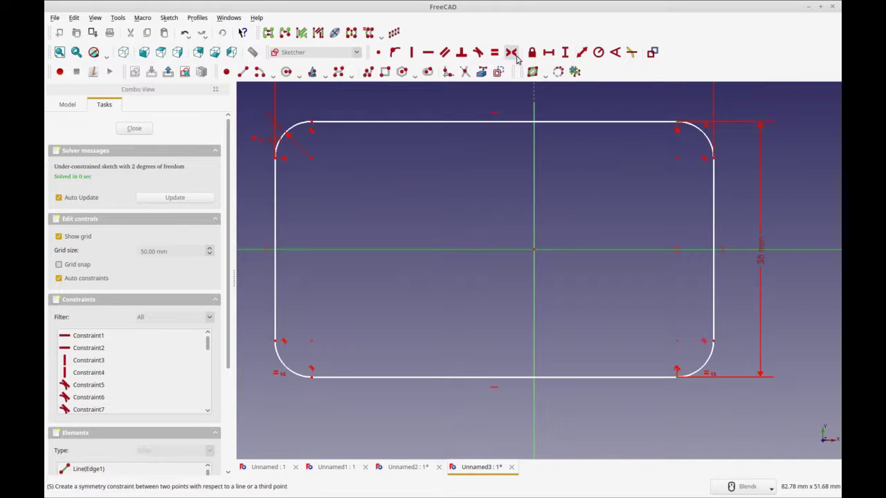
click(279, 159)
click(533, 200)
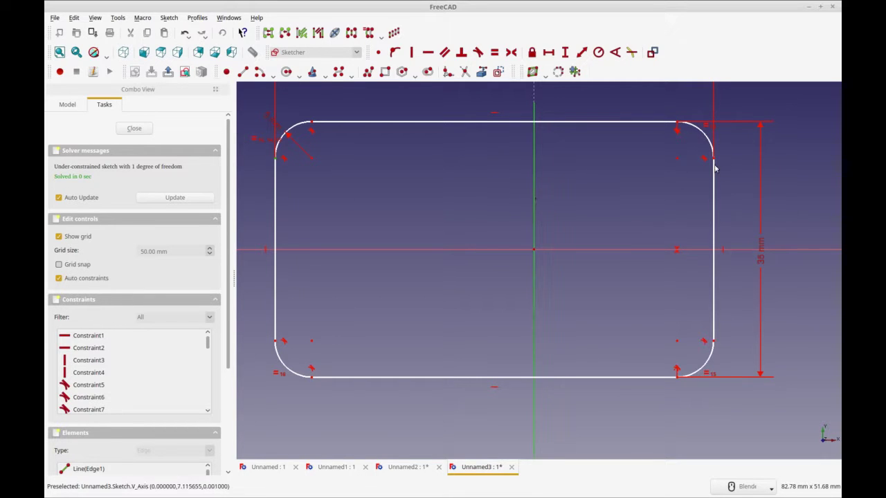
click(512, 53)
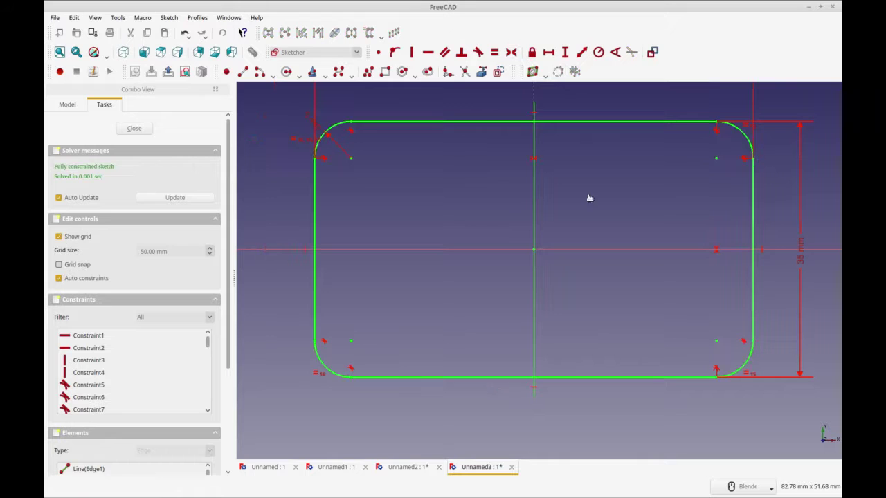
Reopen the Sketch from the model tree and delete the redundant constraint
click(131, 131)
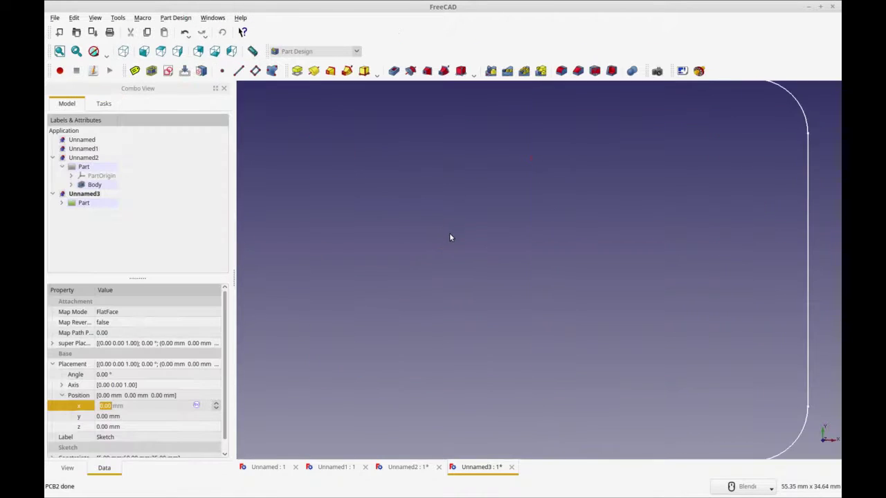
middle_drag(389, 239, 389, 219)
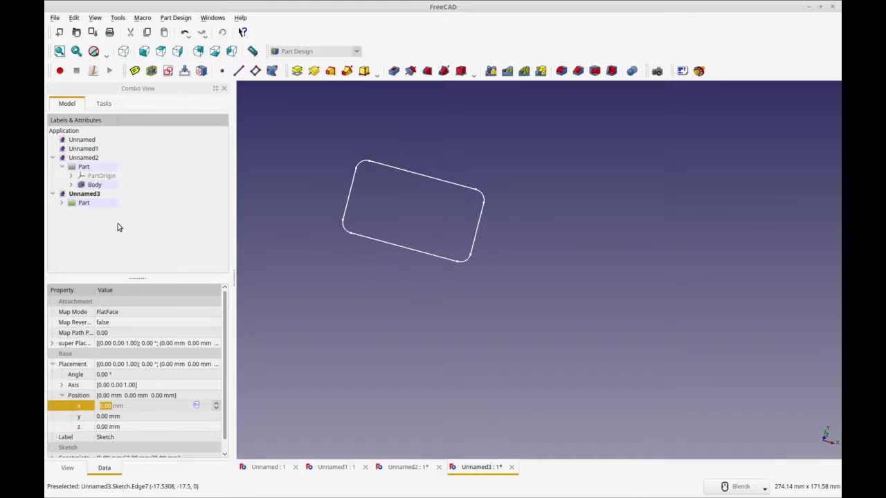
click(63, 204)
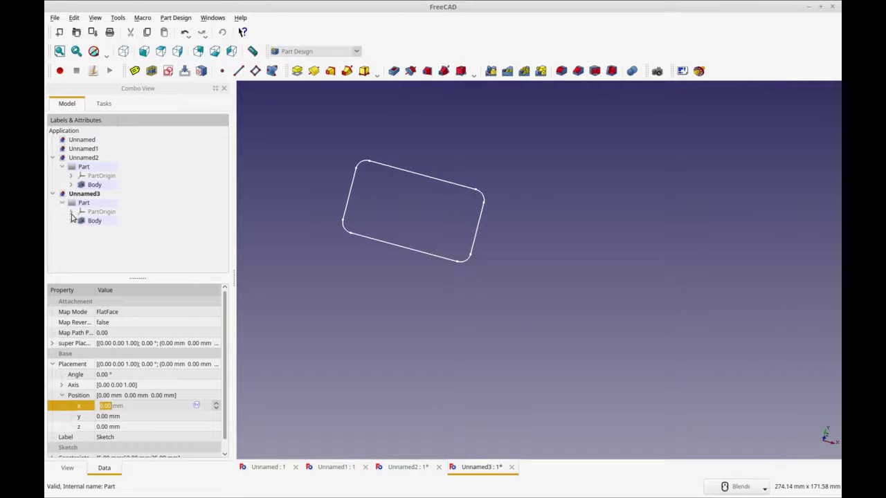
click(72, 221)
double_click(110, 240)
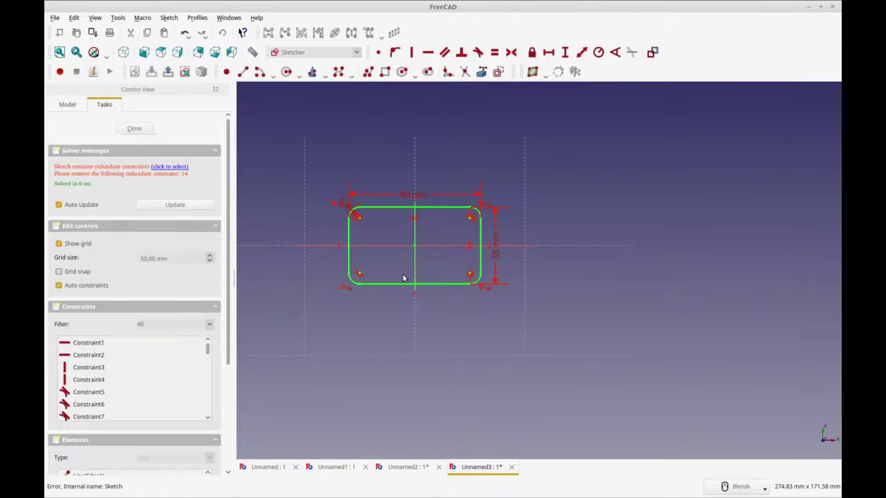
click(167, 169)
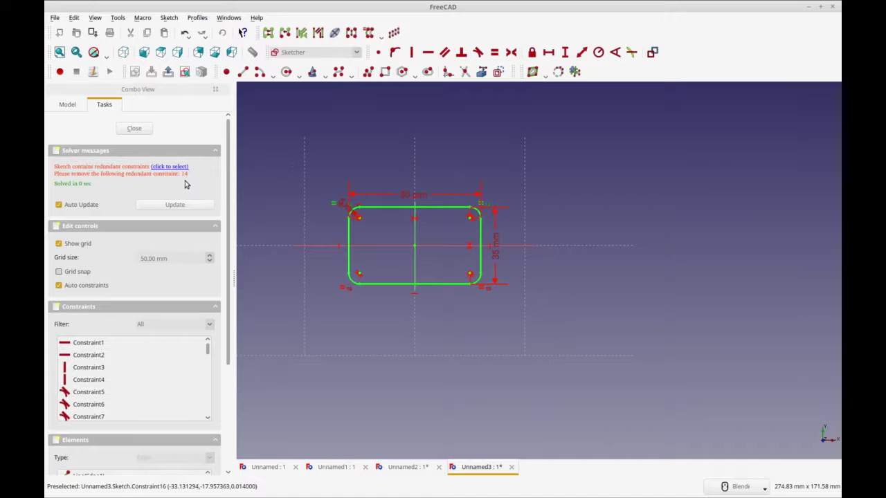
key(Delete)
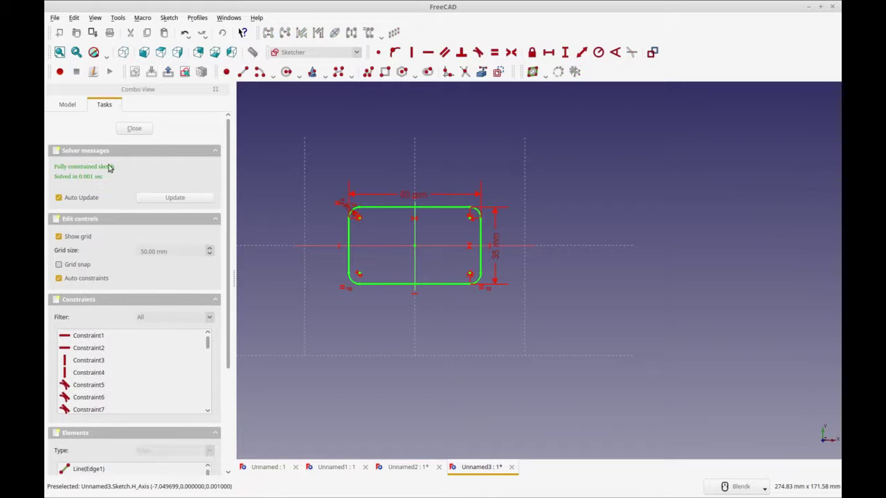
Draw a large circle with its centre fixed at the origin
middle_drag(487, 291, 496, 257)
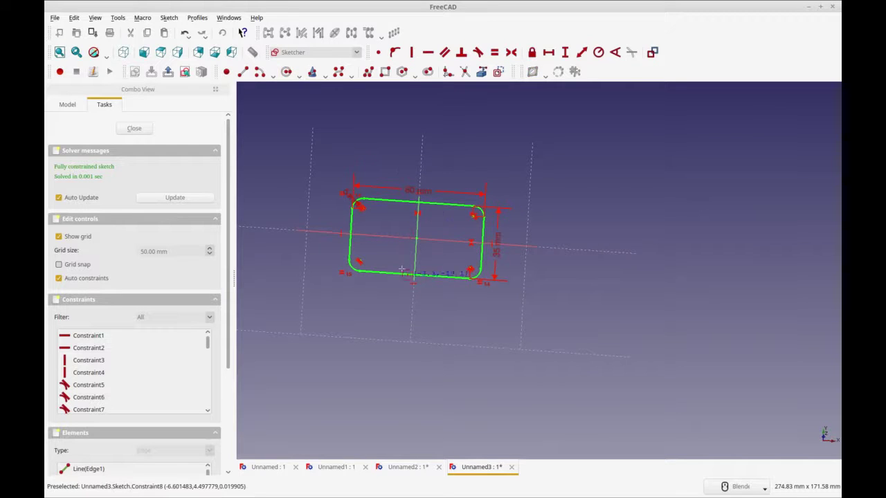
scroll(401, 275, up, 4)
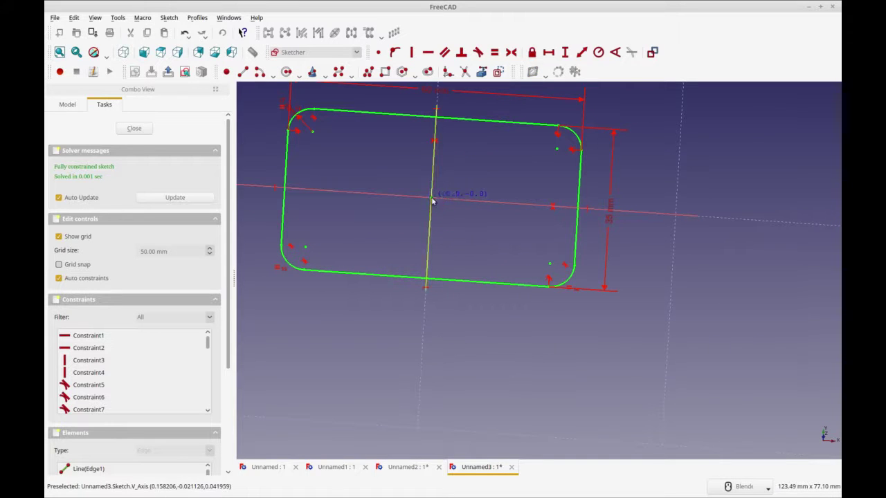
click(431, 199)
click(462, 232)
right_click(462, 221)
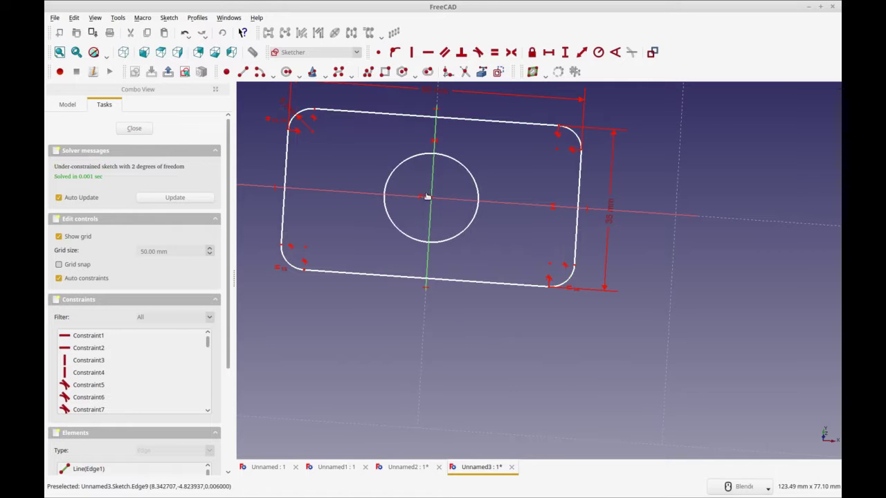
click(379, 53)
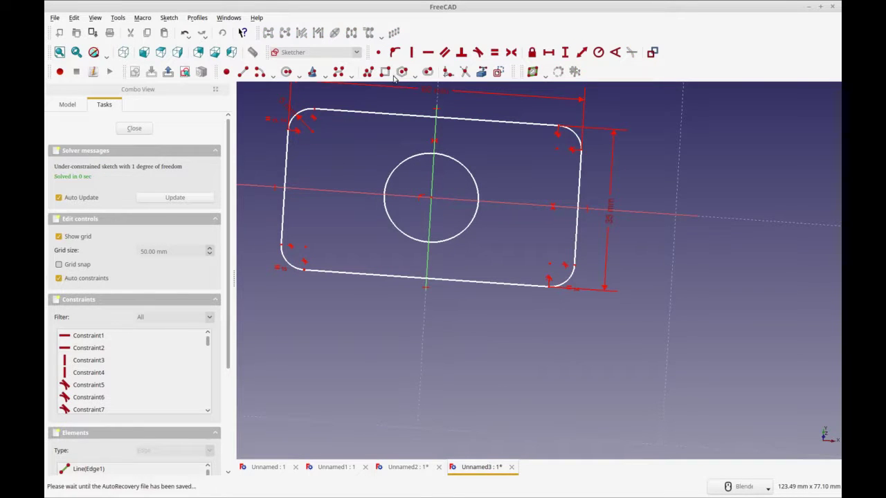
Draw two smaller circles to the left and right of the central one
click(287, 72)
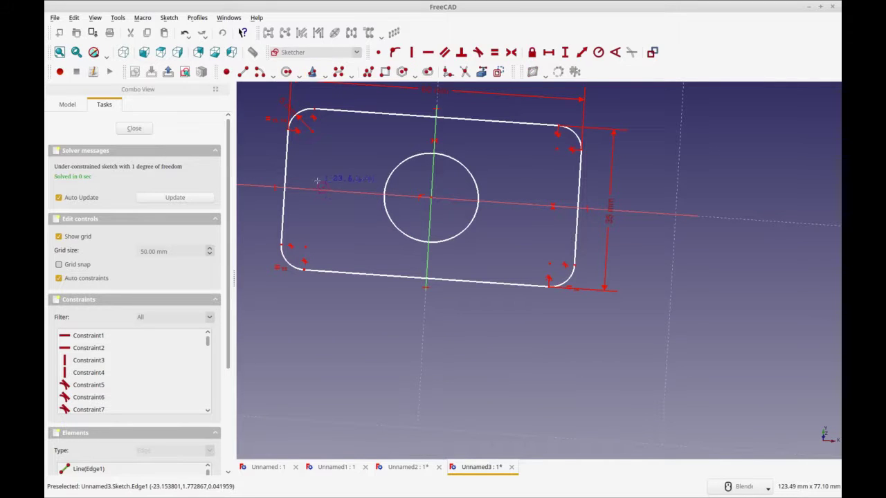
click(315, 183)
click(333, 180)
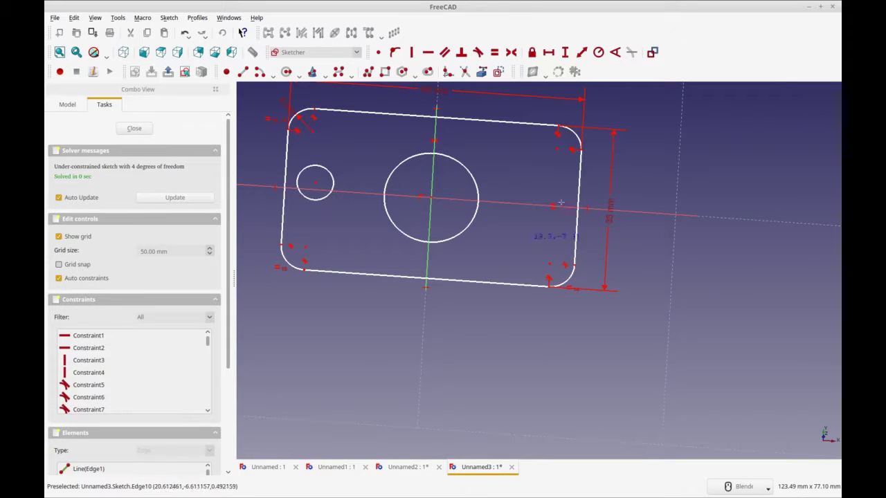
click(511, 197)
click(528, 222)
Give both small circles one shared, equal radius
click(527, 221)
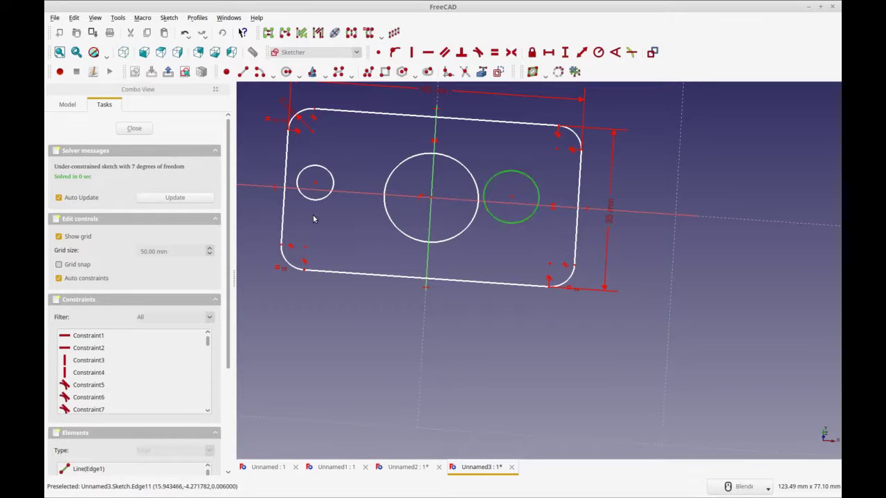
click(318, 200)
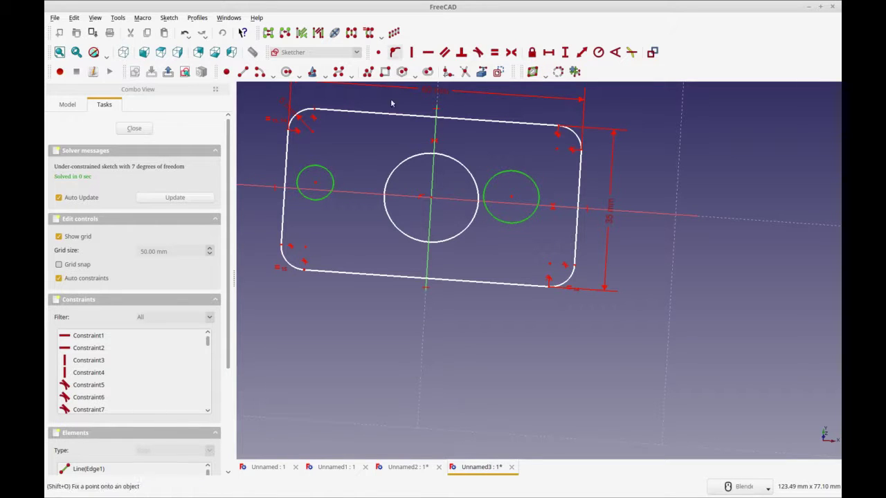
click(598, 52)
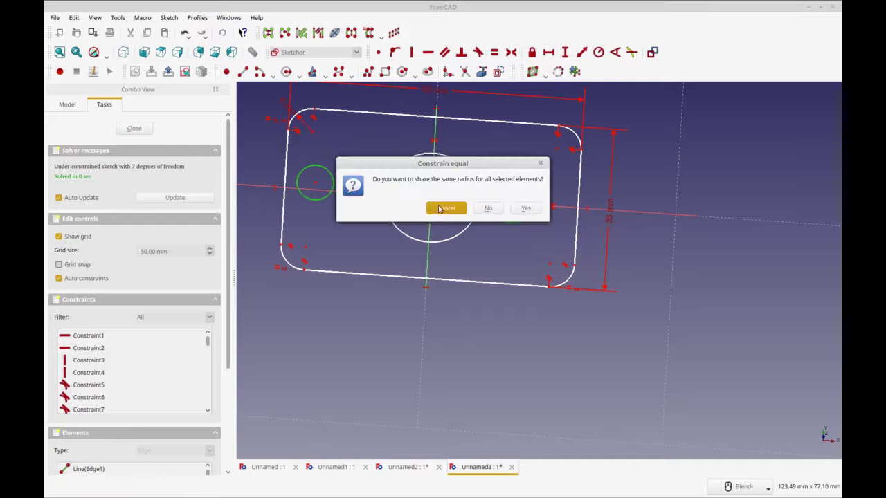
click(521, 209)
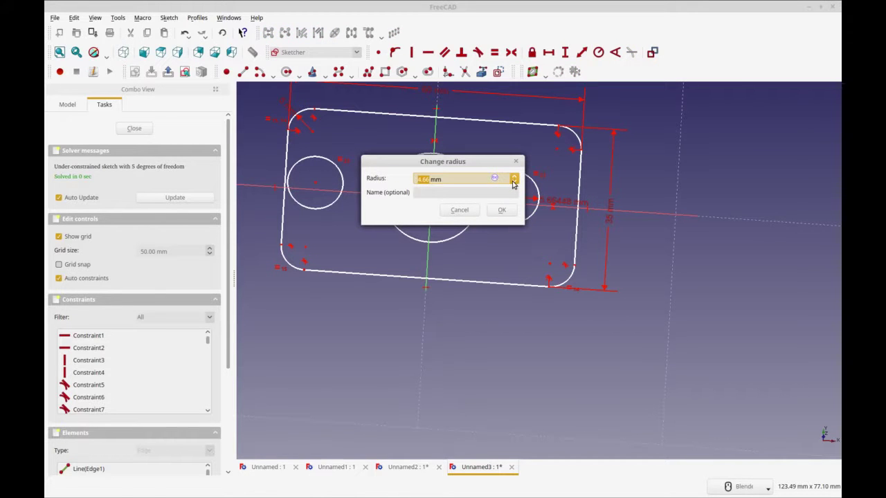
click(513, 181)
click(510, 210)
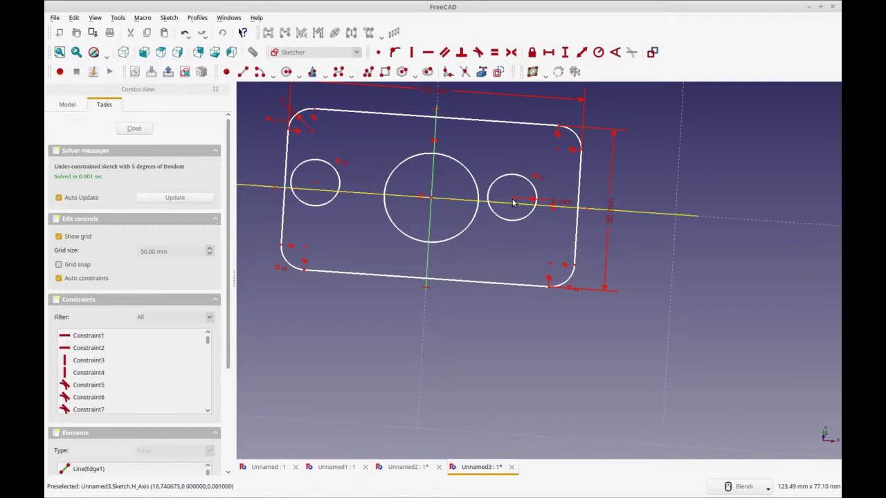
Place both small circles' centres on the horizontal axis
click(512, 201)
click(461, 200)
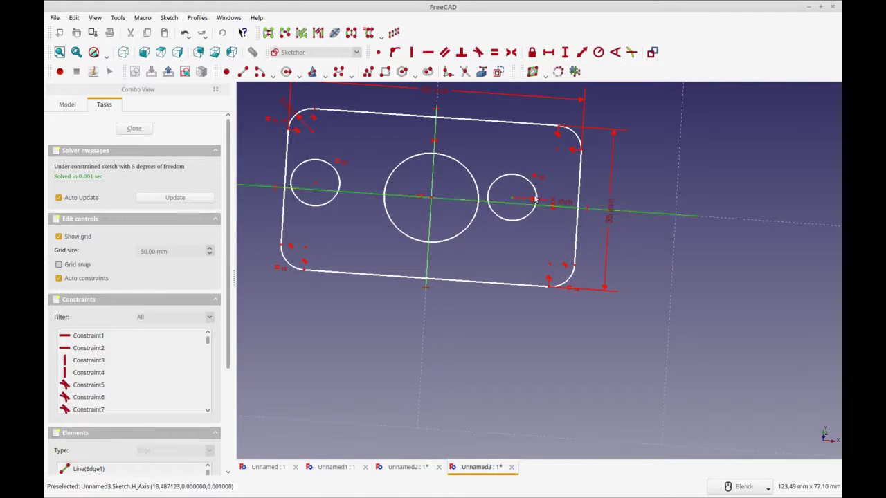
click(394, 52)
click(315, 183)
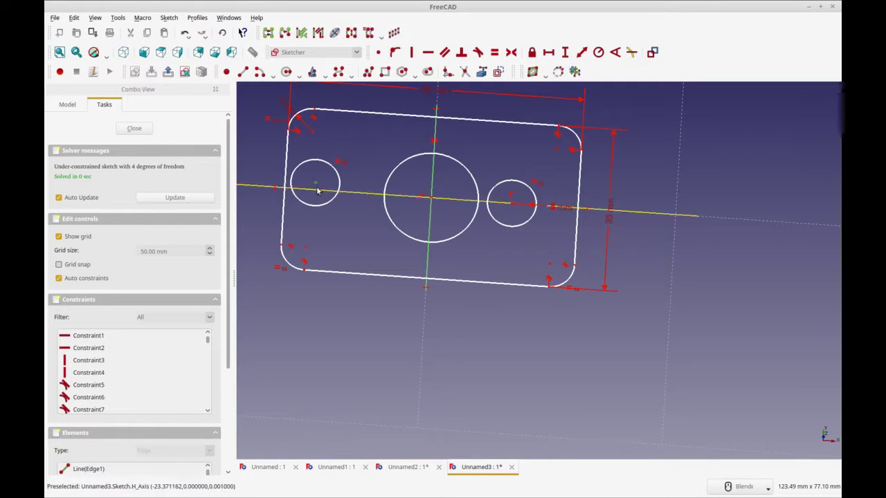
click(319, 187)
click(394, 52)
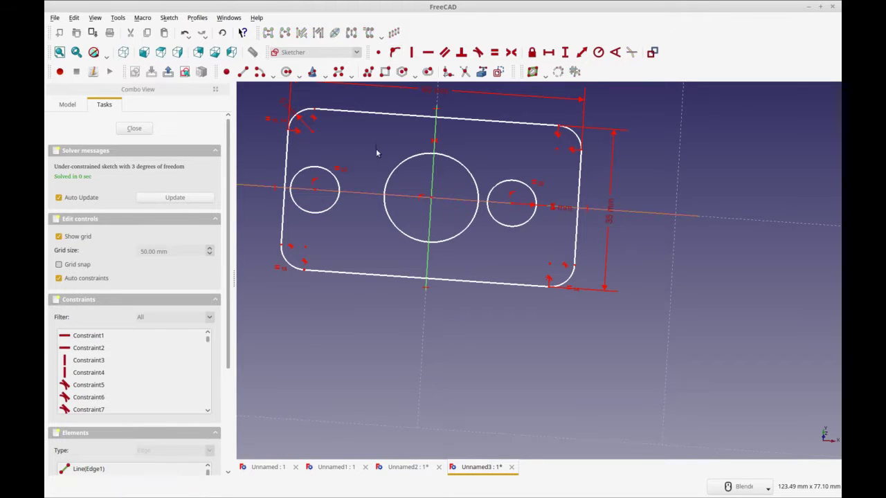
Make the small circles symmetric about the vertical axis
click(315, 189)
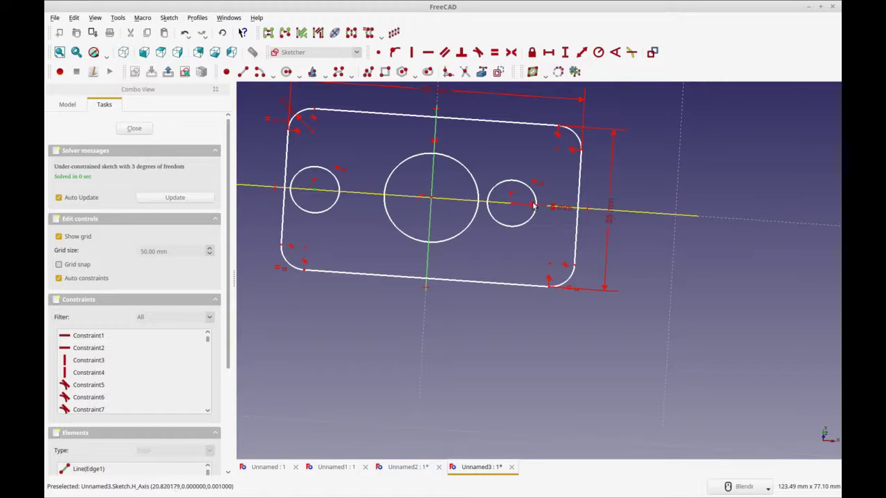
click(512, 203)
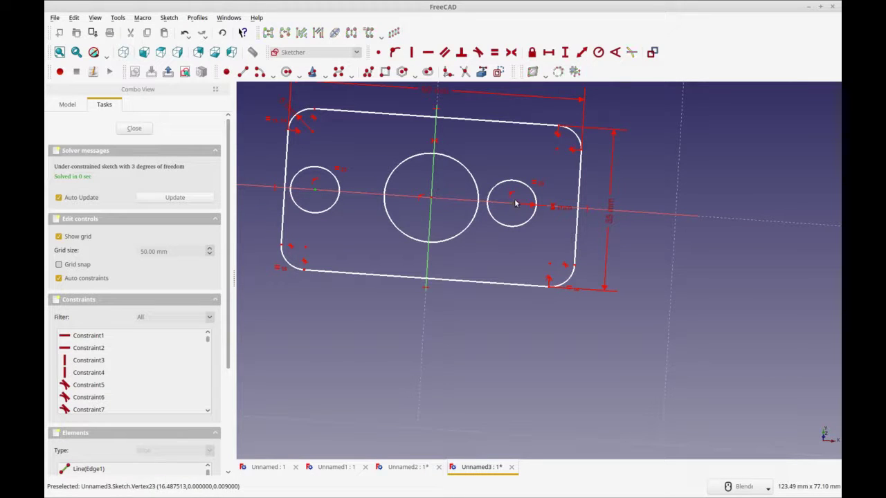
click(434, 136)
click(511, 52)
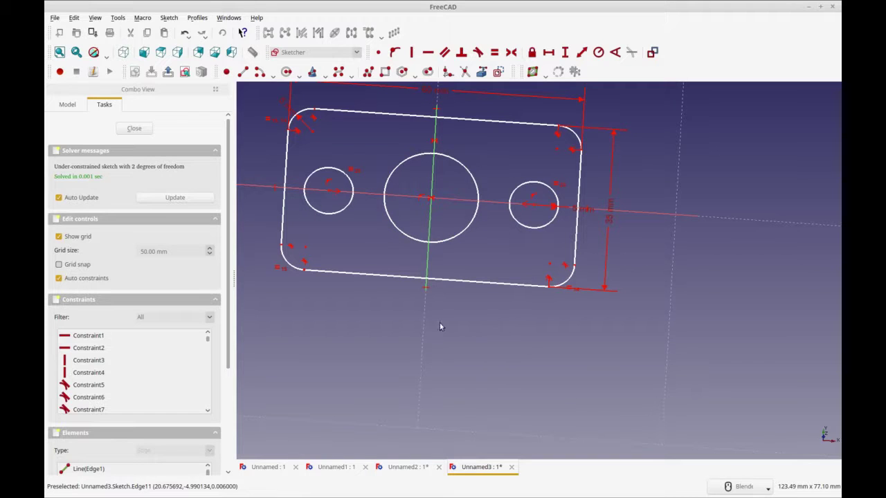
Close the sketch and pad it into a 4 mm thick plate
click(135, 128)
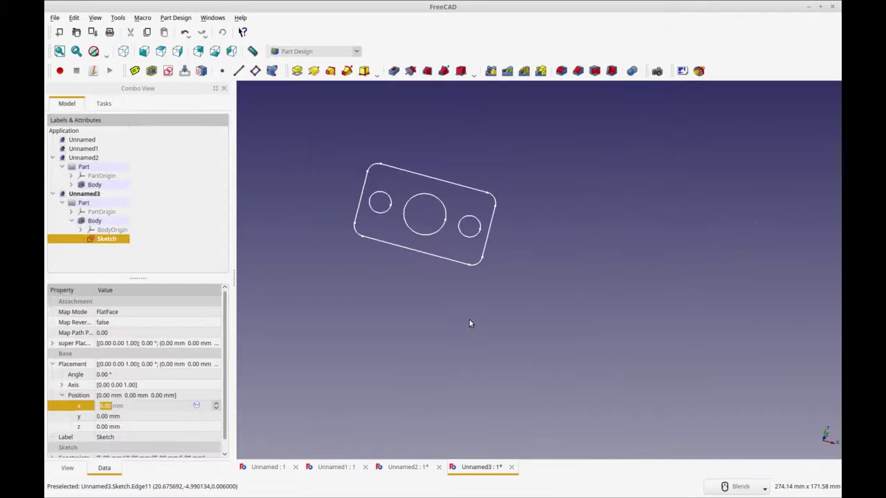
click(298, 71)
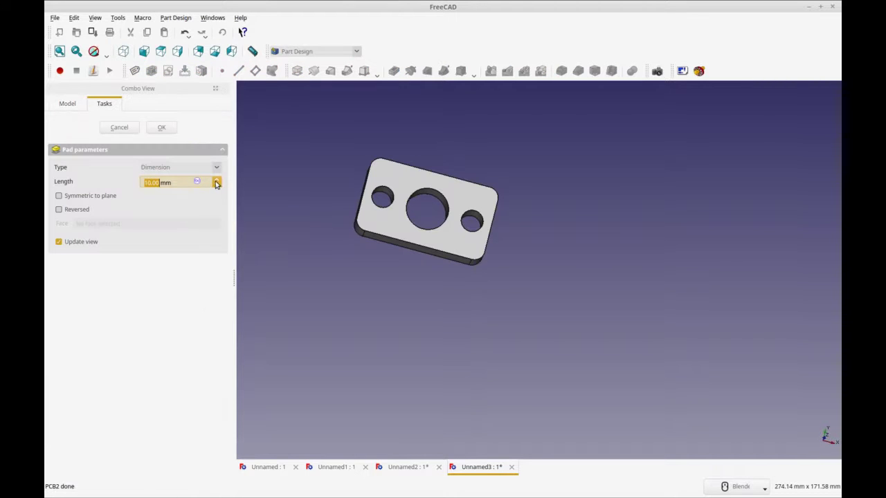
click(216, 185)
click(216, 185)
click(216, 186)
click(216, 185)
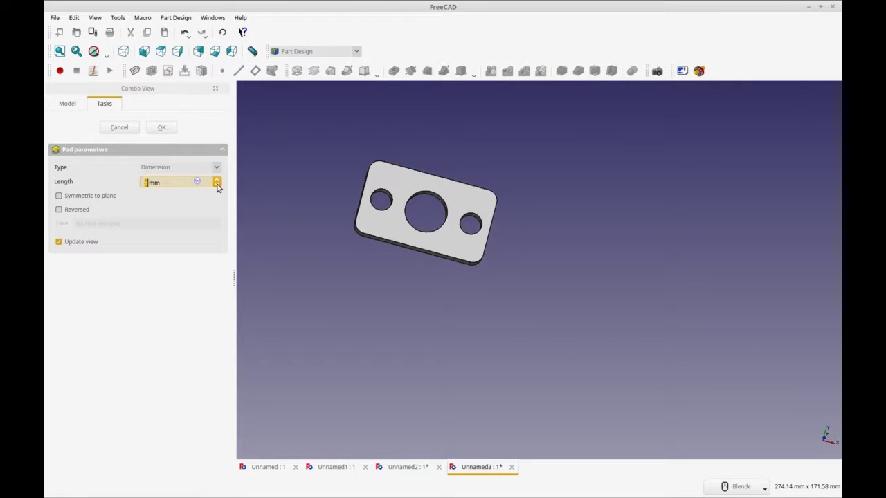
click(216, 185)
click(166, 130)
Orbit and zoom the plate, then select its top face
middle_drag(418, 286, 513, 244)
middle_drag(339, 125, 432, 336)
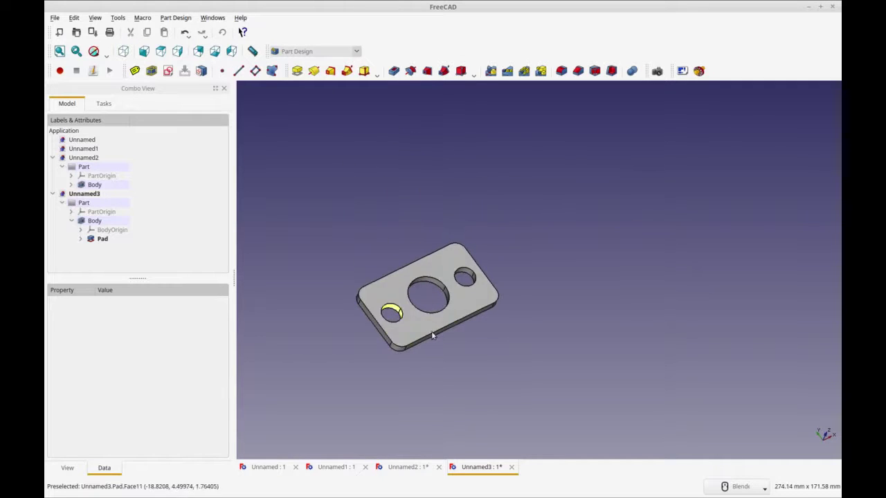
scroll(406, 355, up, 2)
scroll(415, 357, up, 2)
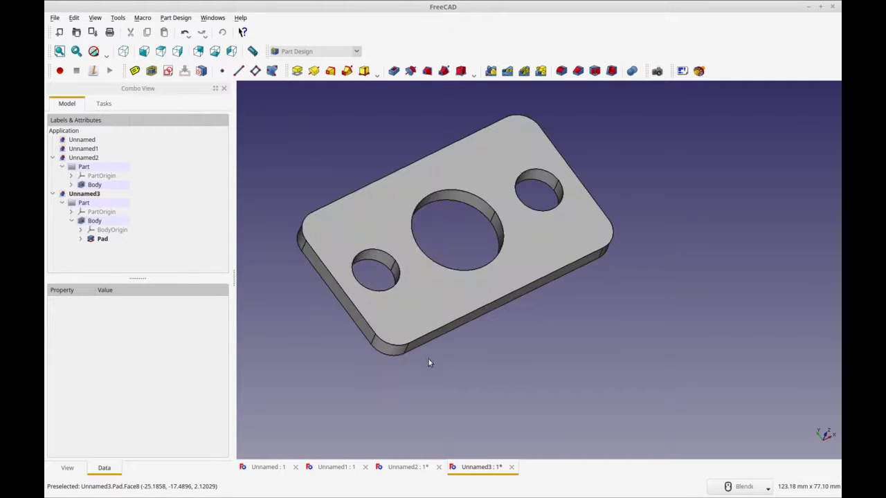
click(464, 294)
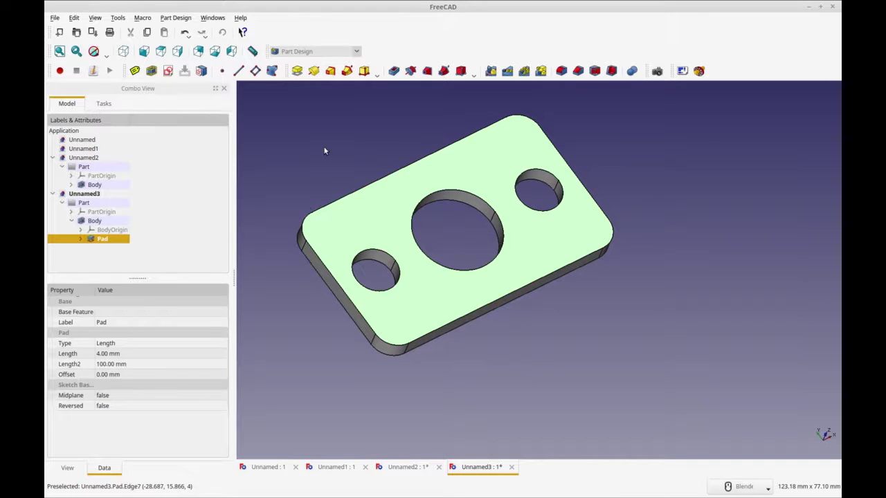
middle_drag(324, 152, 317, 157)
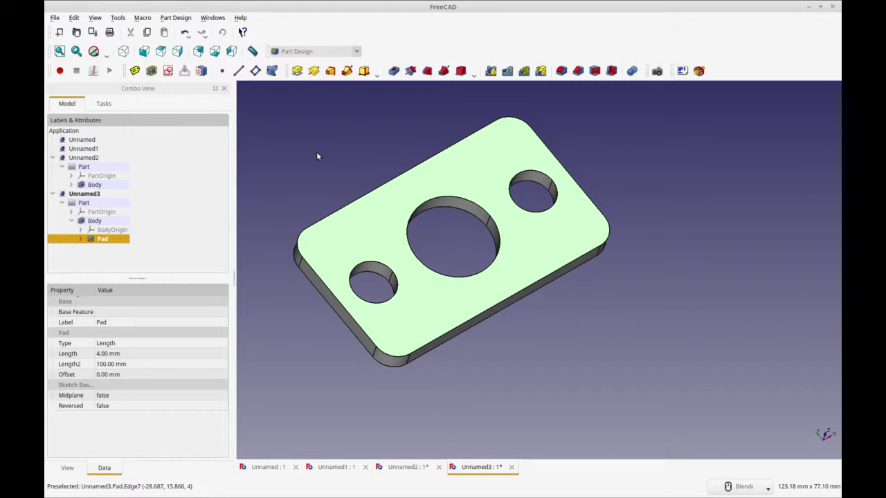
Sketch a 5 mm radius circle on the top face near the top-left corner
click(168, 71)
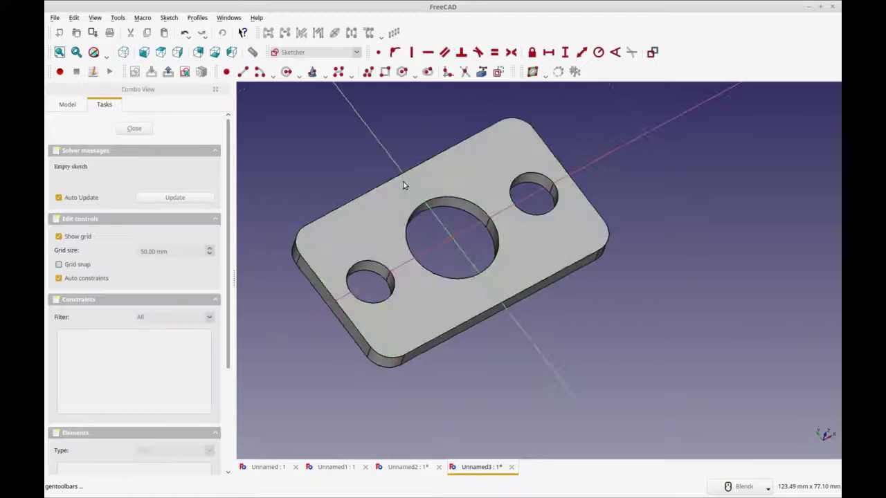
click(287, 71)
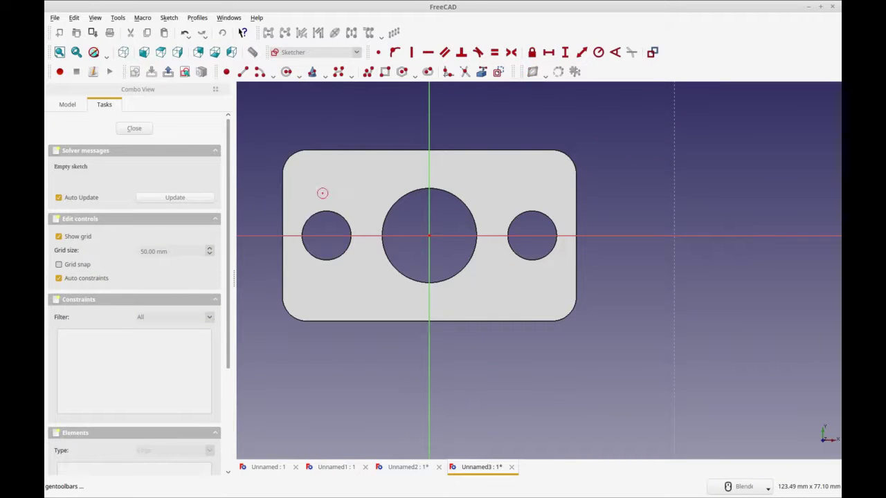
click(302, 173)
click(323, 185)
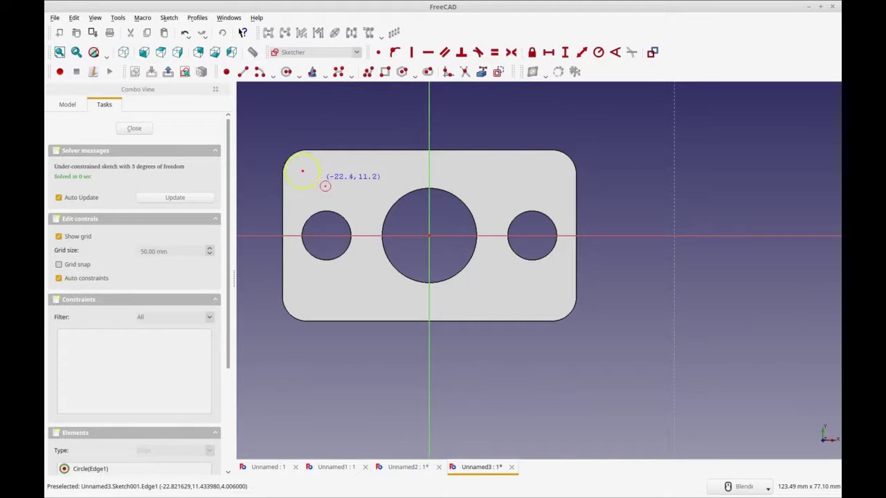
right_click(319, 183)
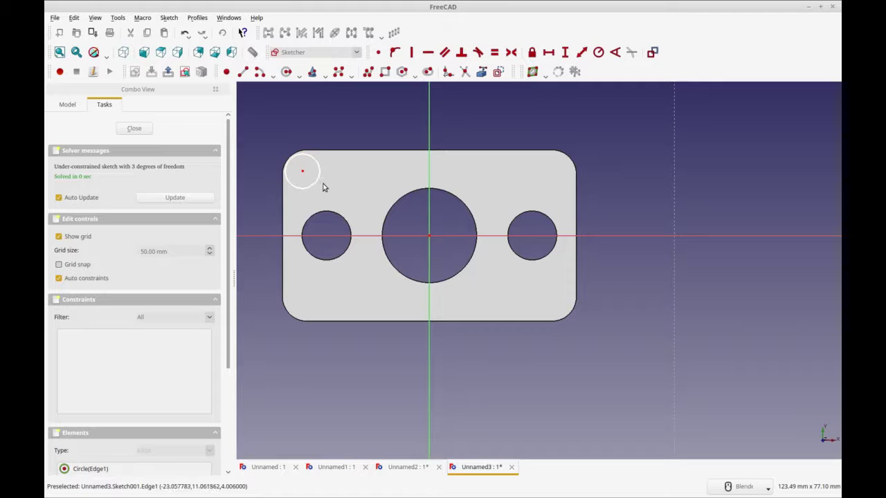
click(316, 184)
click(598, 53)
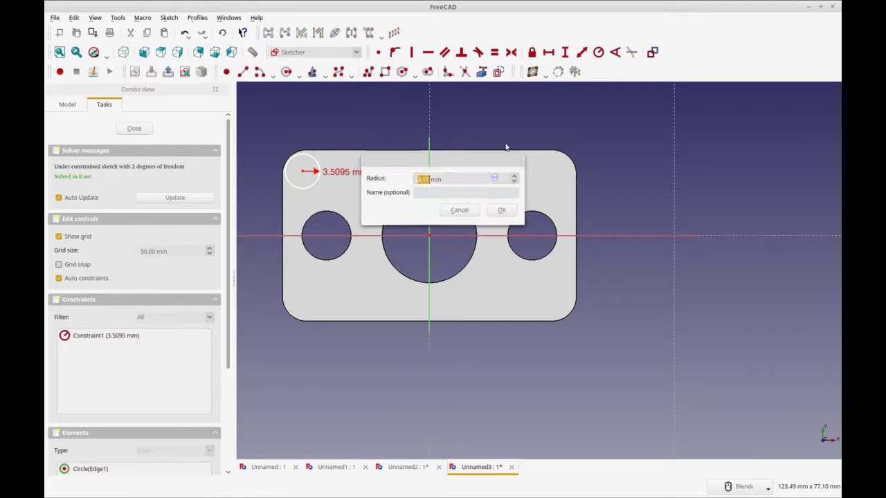
text(5)
click(503, 212)
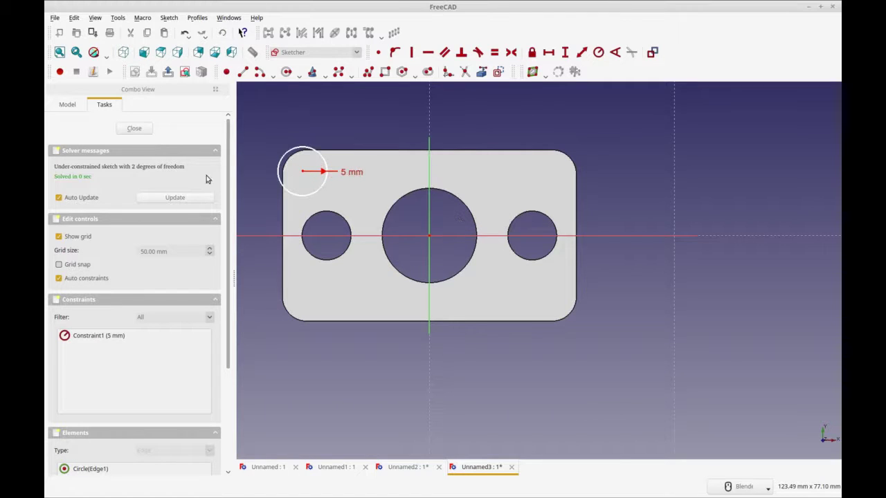
Reopen the corner sketch, nudge the circle up toward the corner, and close it
click(134, 128)
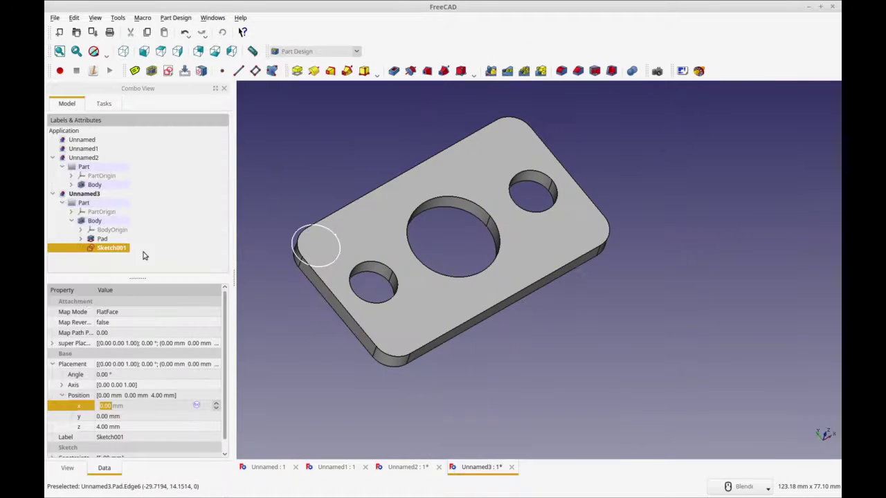
double_click(123, 250)
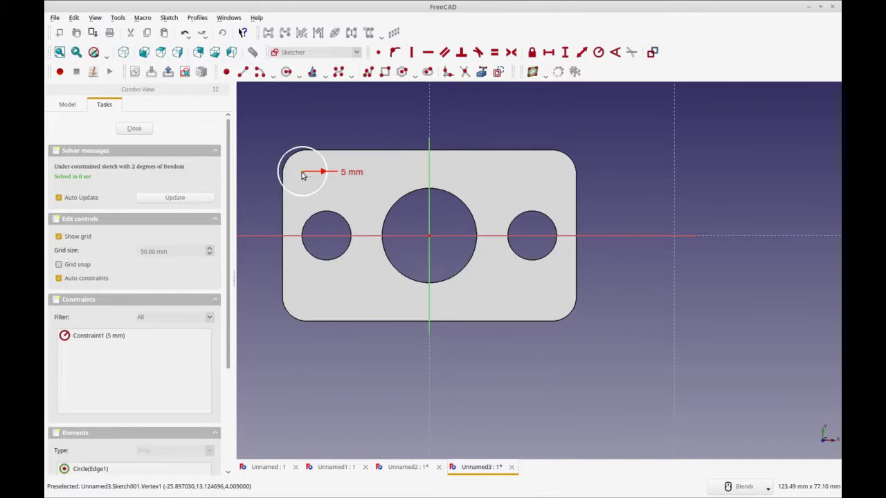
drag(309, 179, 308, 175)
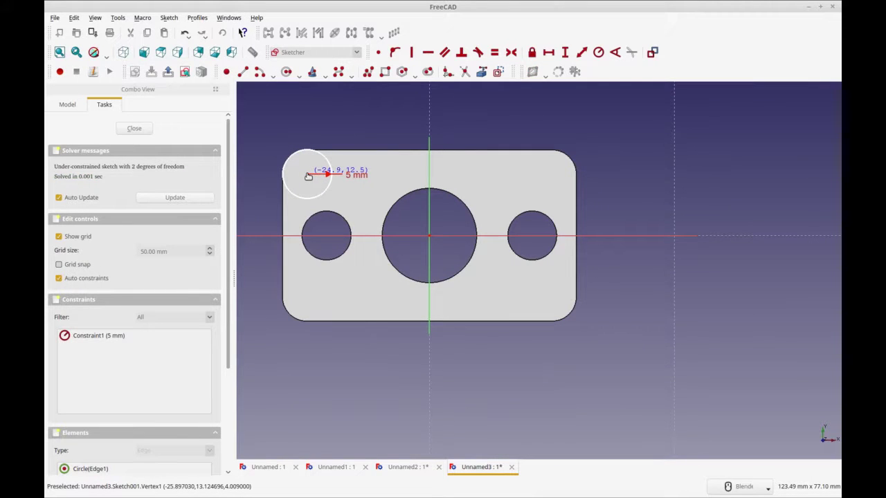
click(134, 128)
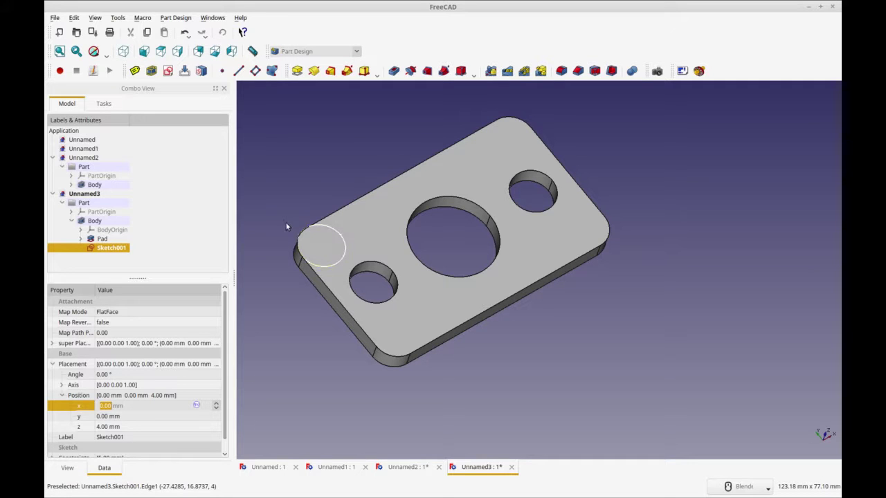
Set Sketch001's Map Mode property to Translate
double_click(115, 249)
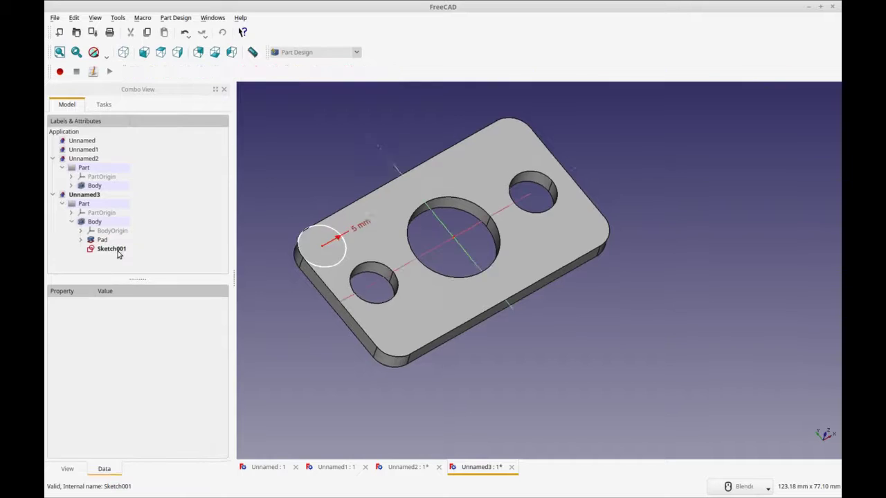
key(Escape)
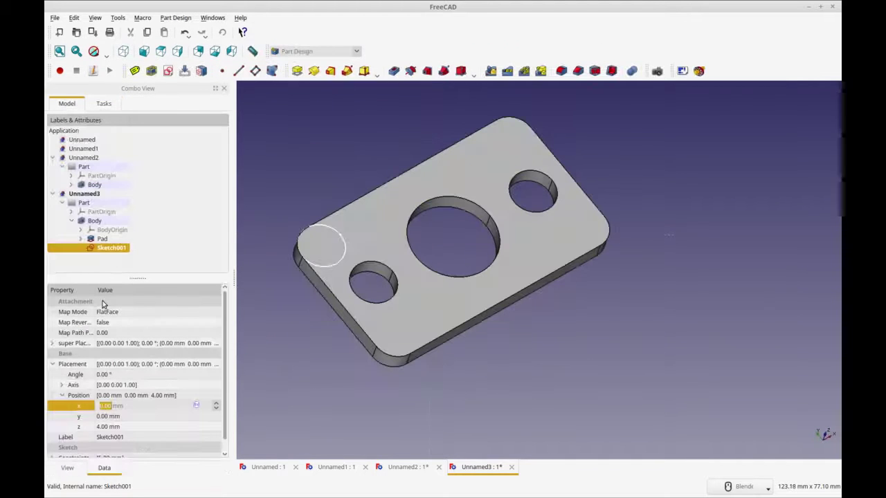
click(123, 311)
click(217, 312)
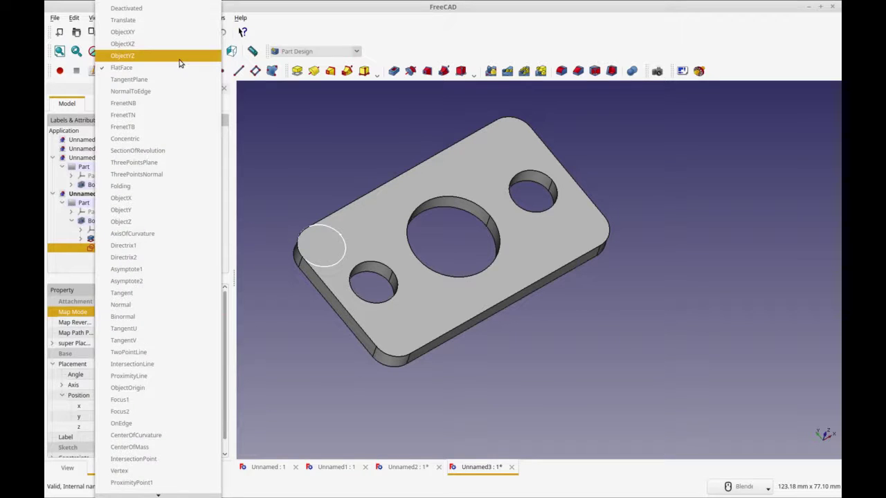
click(182, 21)
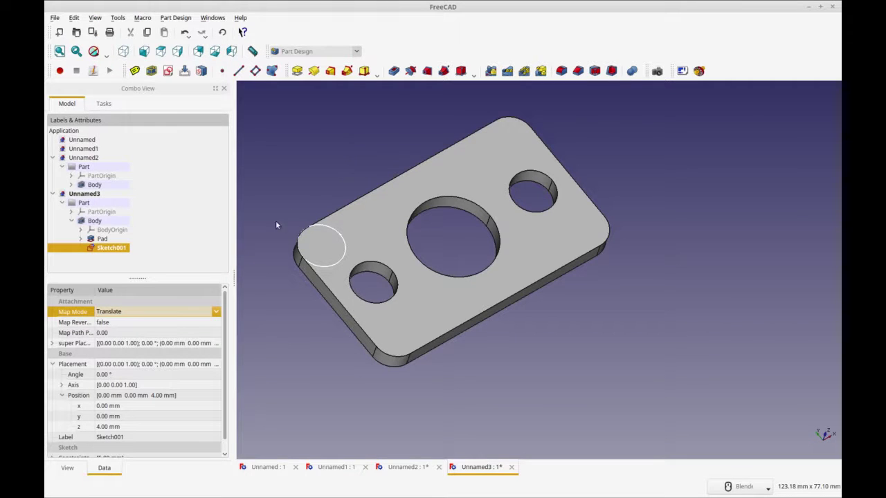
click(241, 18)
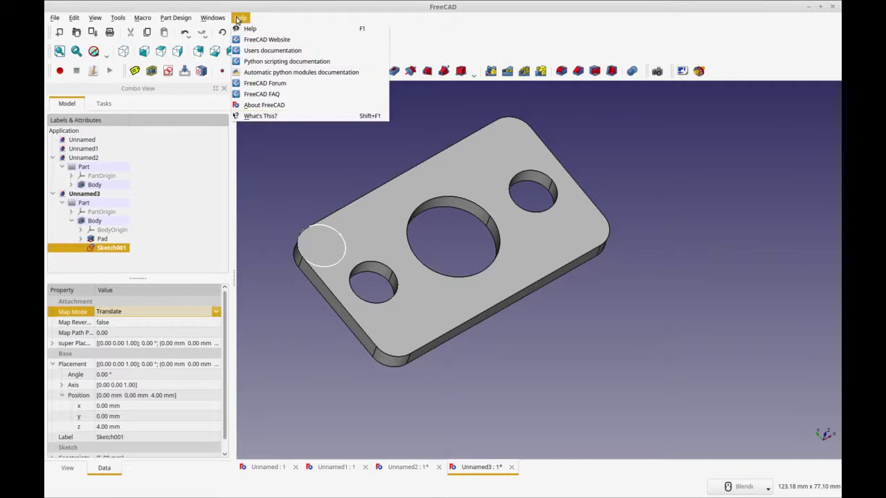
click(256, 116)
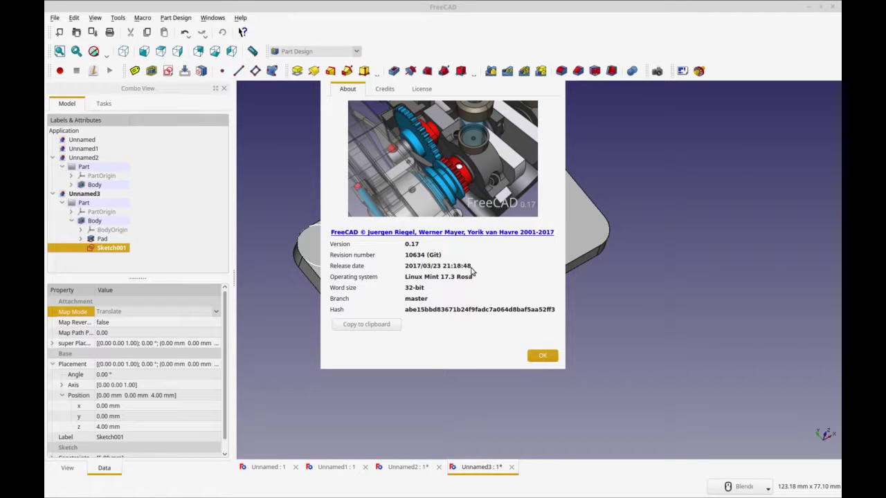
click(543, 357)
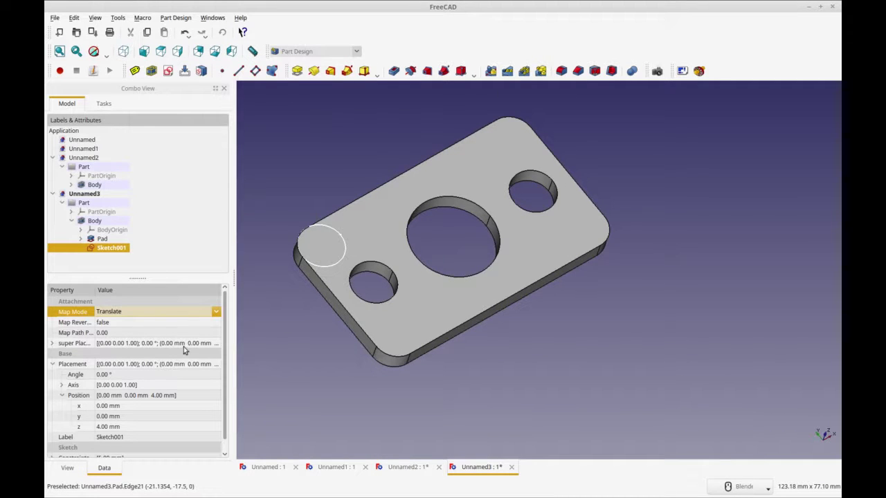
Expand Sketch001's Placement and raise its rotation angle to 9°
click(54, 345)
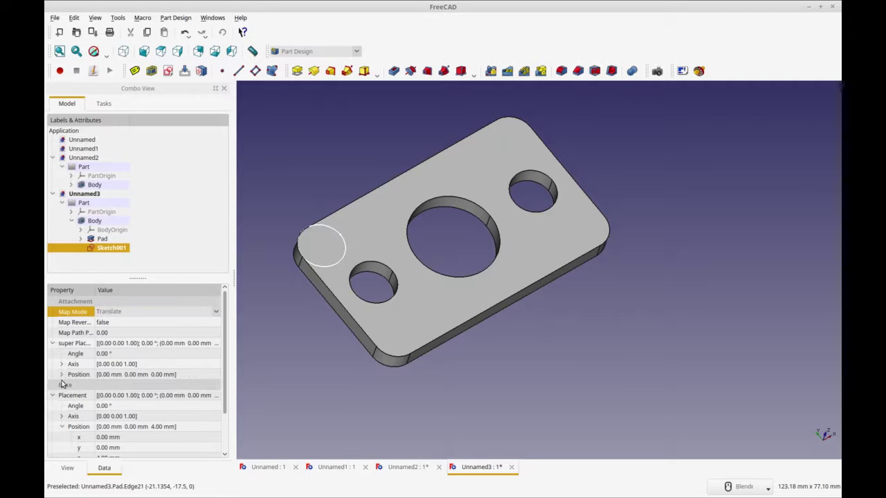
scroll(97, 385, down, 2)
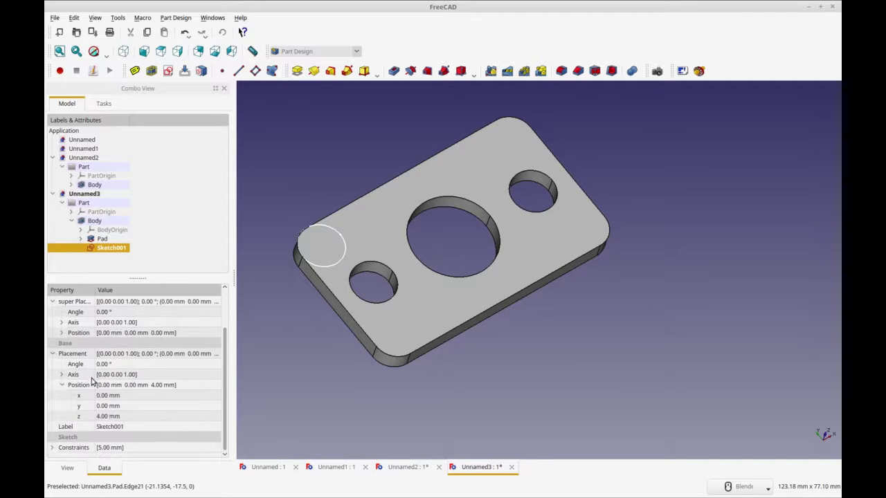
click(62, 334)
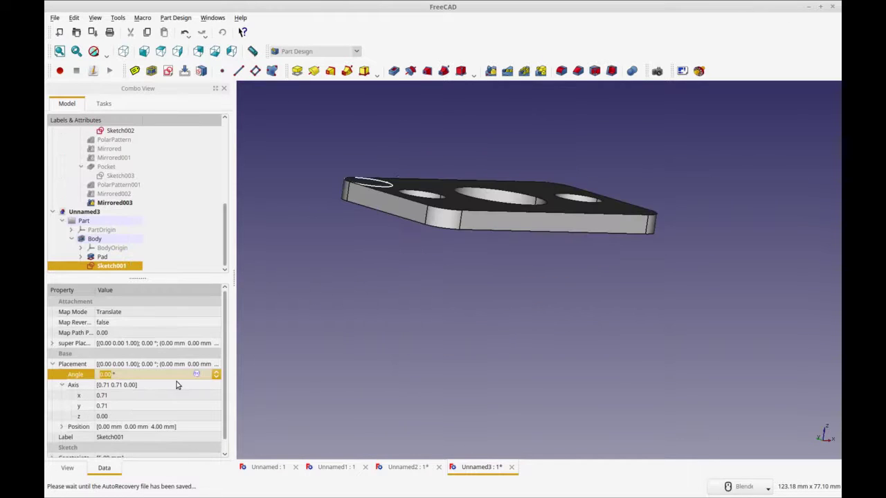
click(216, 372)
click(216, 373)
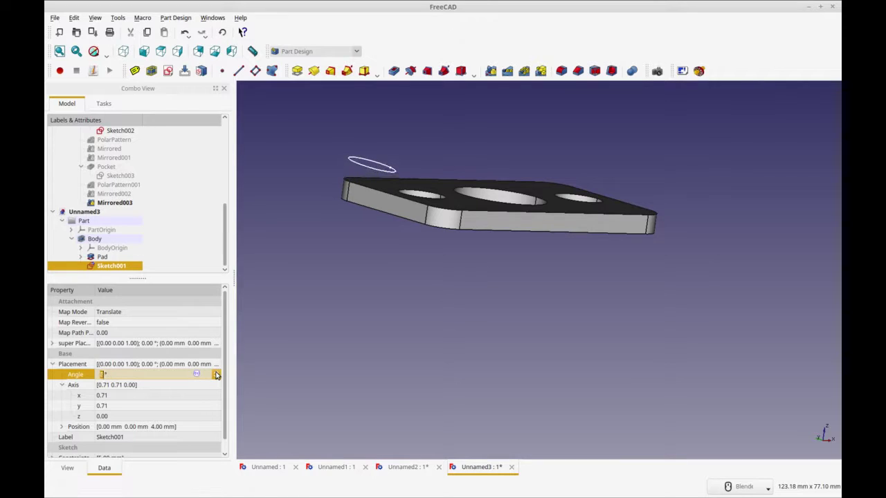
click(216, 373)
click(216, 373)
click(216, 373)
click(216, 374)
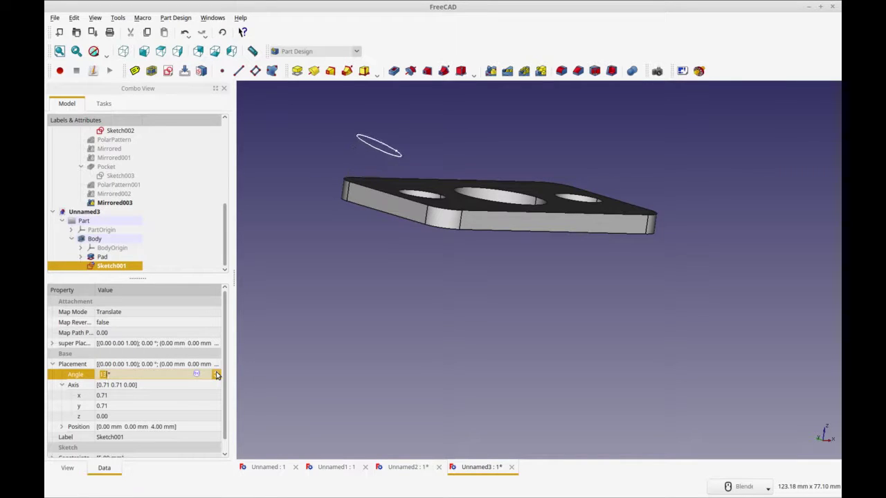
click(216, 374)
click(216, 374)
click(216, 374)
click(216, 374)
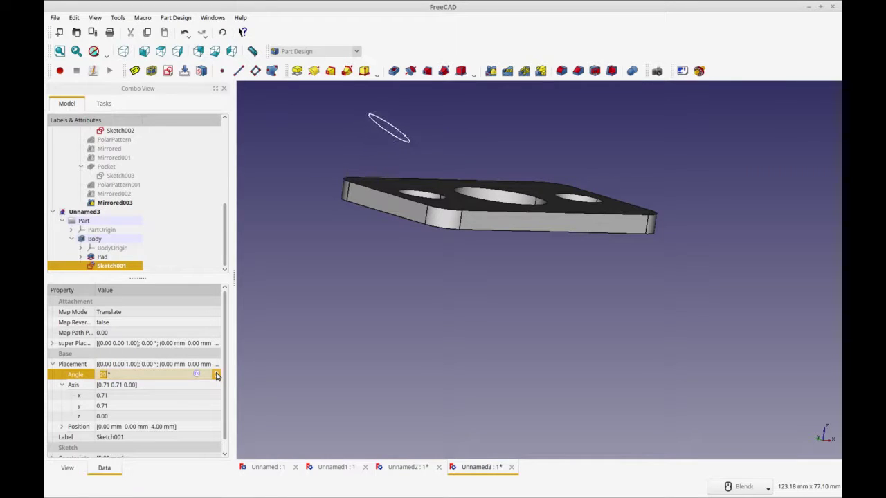
click(216, 374)
click(216, 374)
click(216, 377)
click(216, 373)
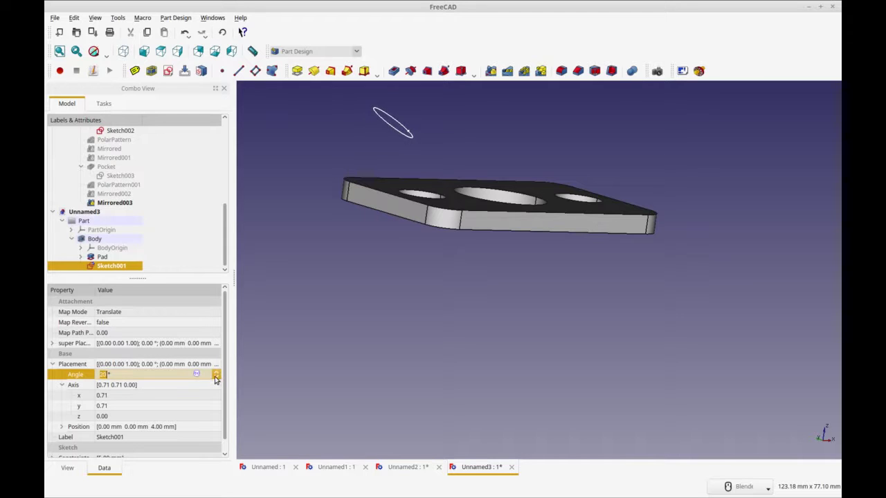
click(216, 374)
click(216, 373)
click(216, 373)
click(216, 374)
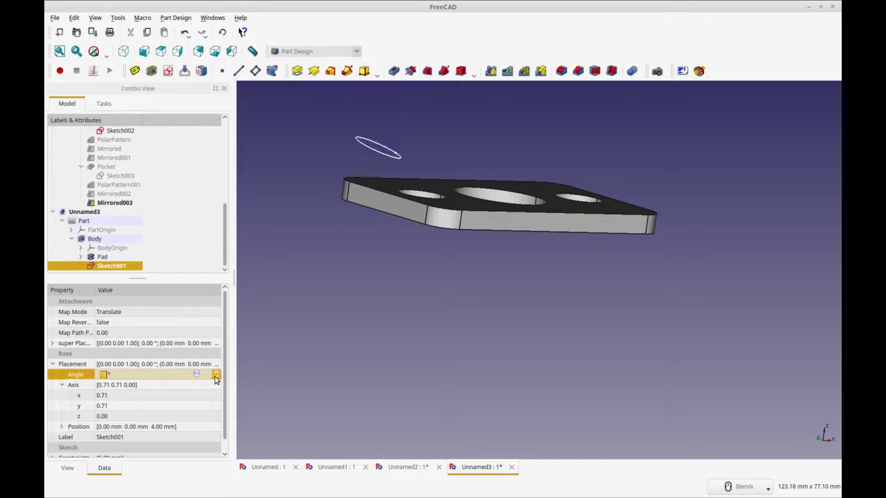
click(216, 374)
click(216, 374)
click(216, 374)
click(216, 373)
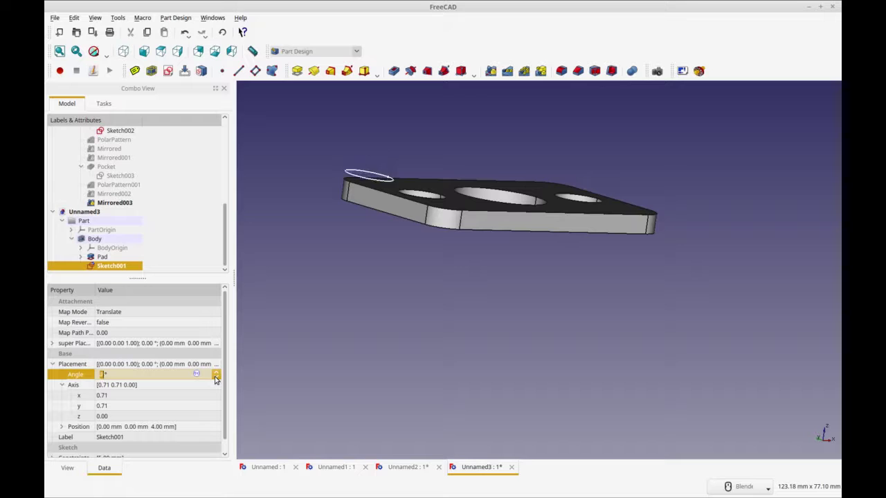
click(216, 374)
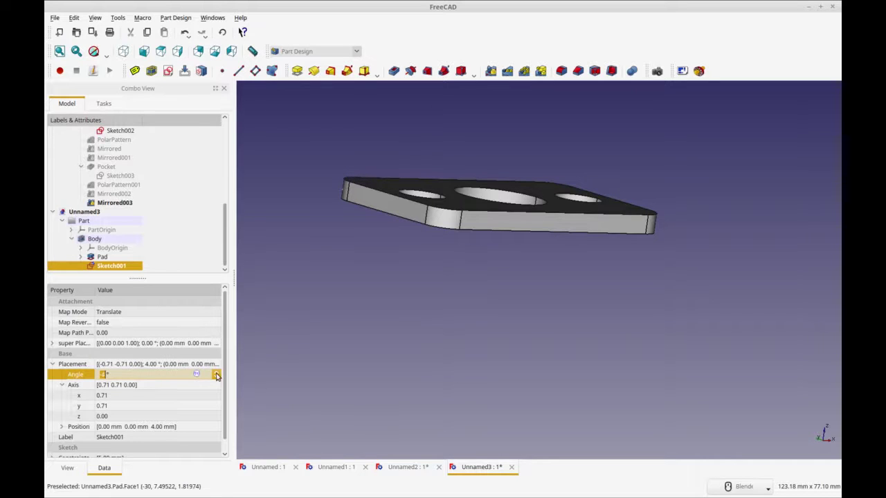
click(216, 373)
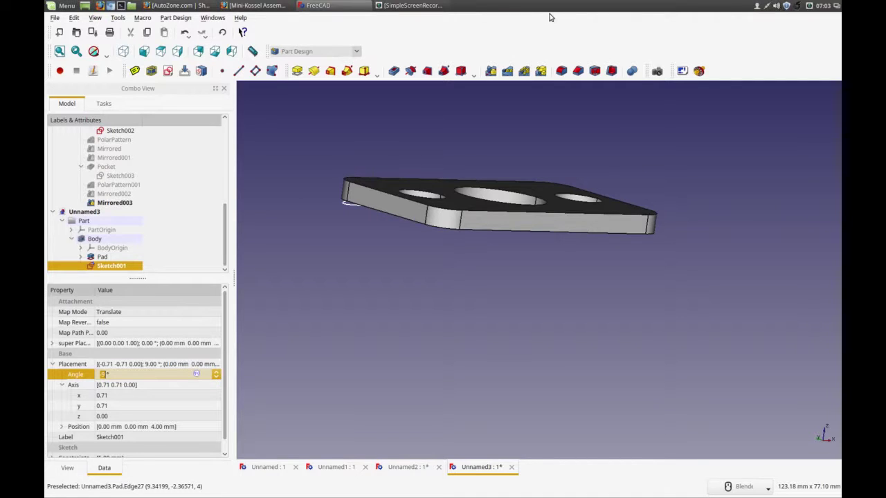
click(392, 5)
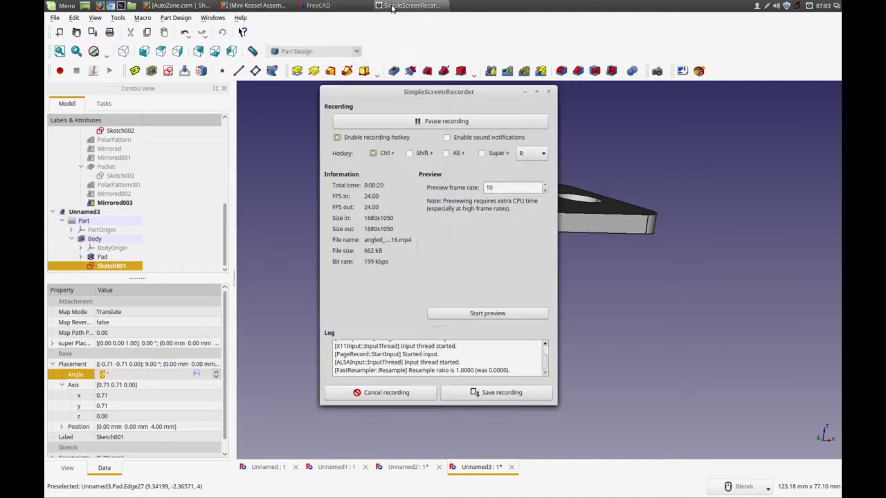
click(285, 168)
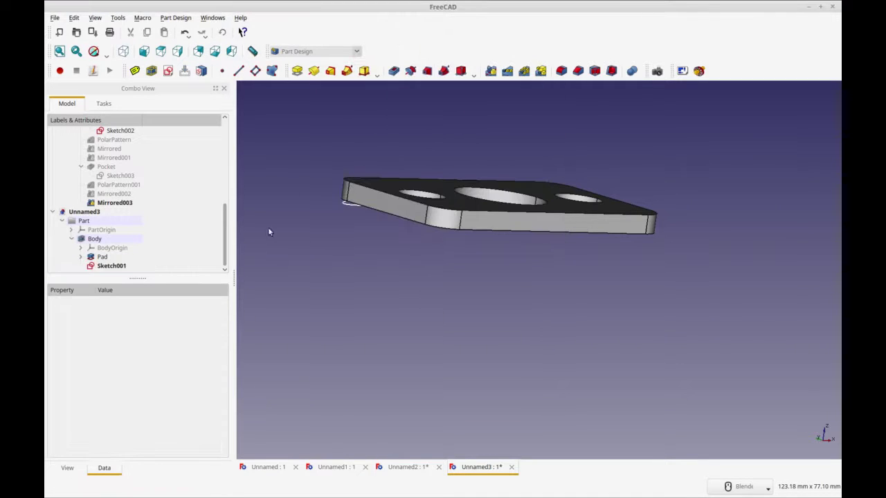
click(126, 266)
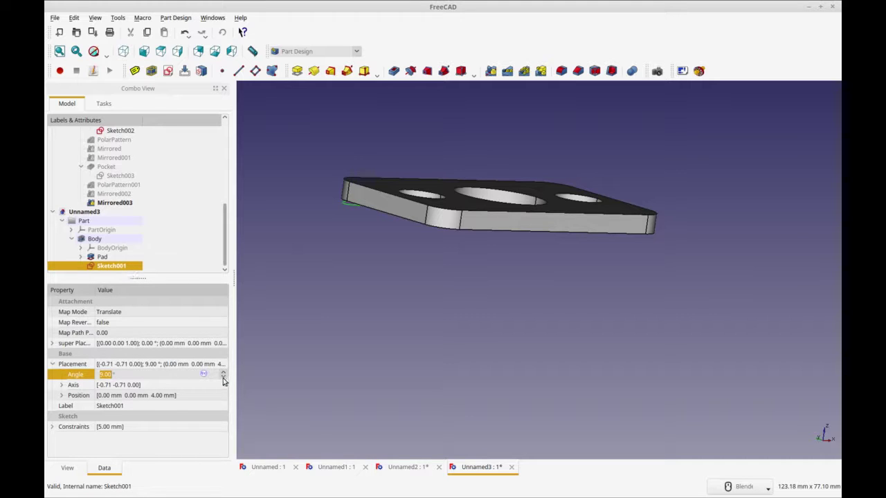
text(9)
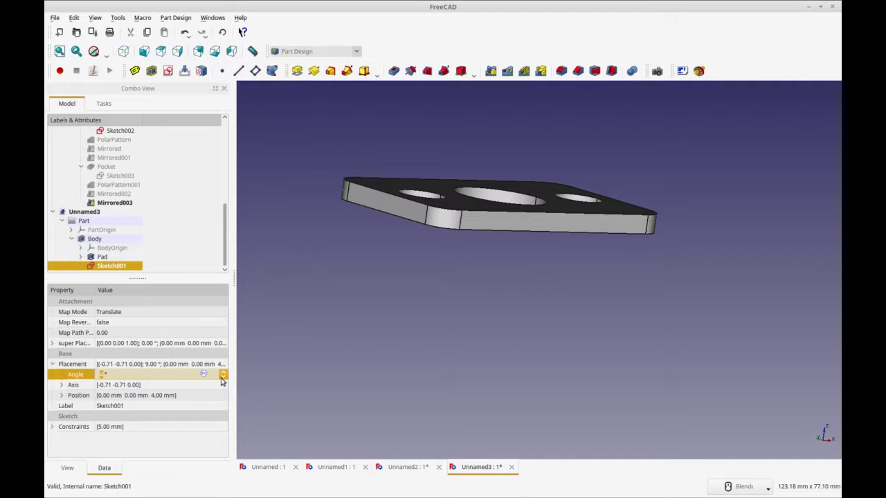
Lower the sketch angle and enter -45°, then check the tilt from an isometric view
click(223, 378)
click(223, 378)
click(223, 378)
click(222, 378)
click(222, 378)
click(222, 378)
click(223, 378)
click(223, 378)
click(223, 378)
click(223, 378)
click(223, 378)
click(223, 378)
click(223, 378)
click(223, 378)
click(223, 378)
click(223, 378)
click(223, 378)
click(223, 378)
text(-45)
key(Return)
key(0)
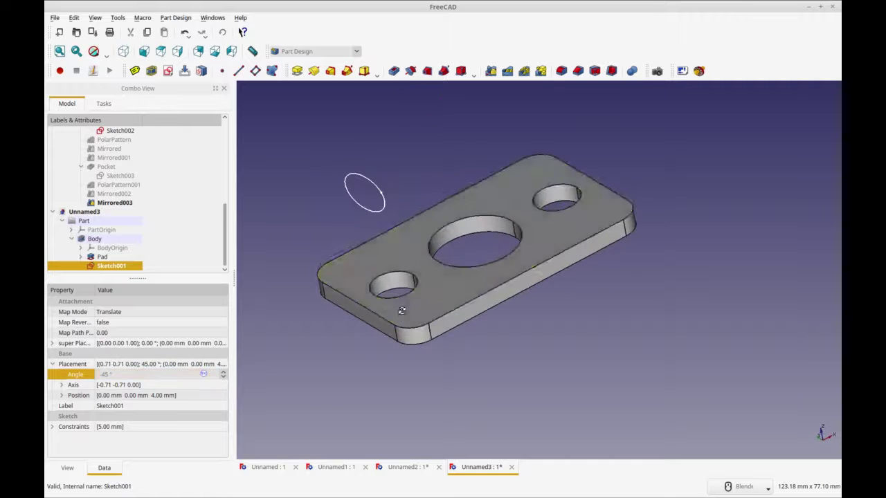
click(360, 334)
click(480, 302)
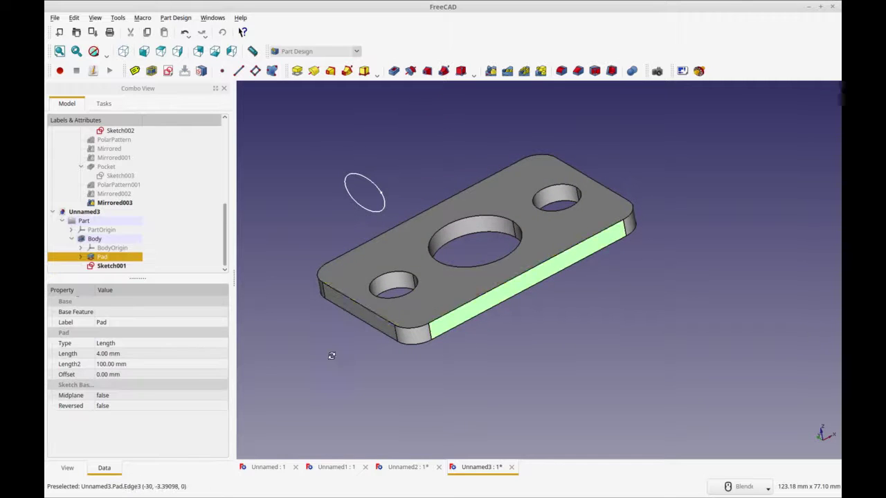
middle_drag(330, 356, 471, 324)
key(0)
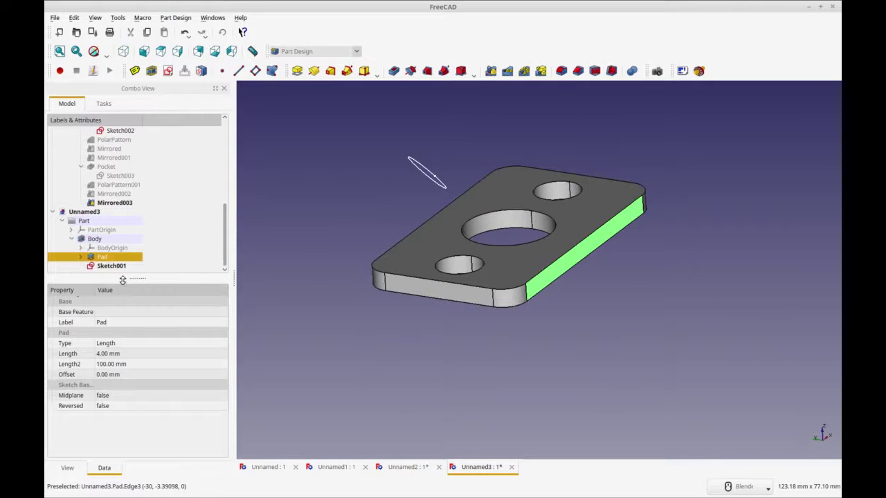
Reselect Sketch001 and edit its 45° Angle value to make it negative
click(97, 265)
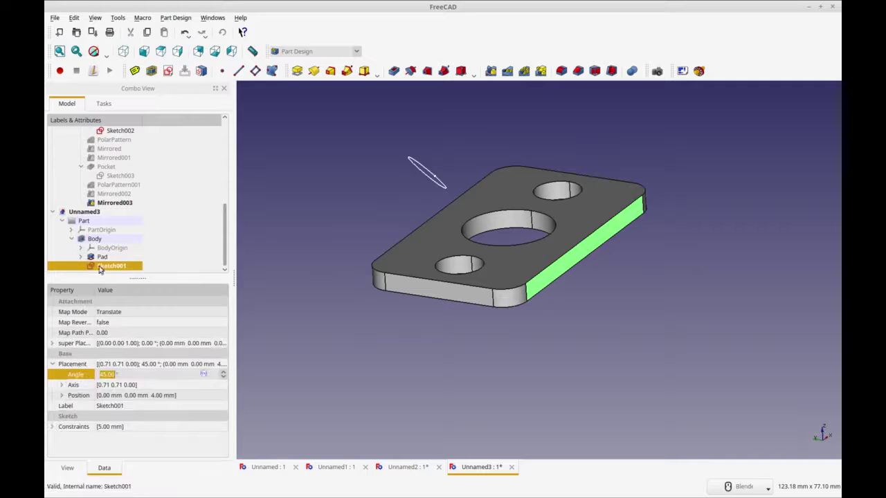
click(139, 374)
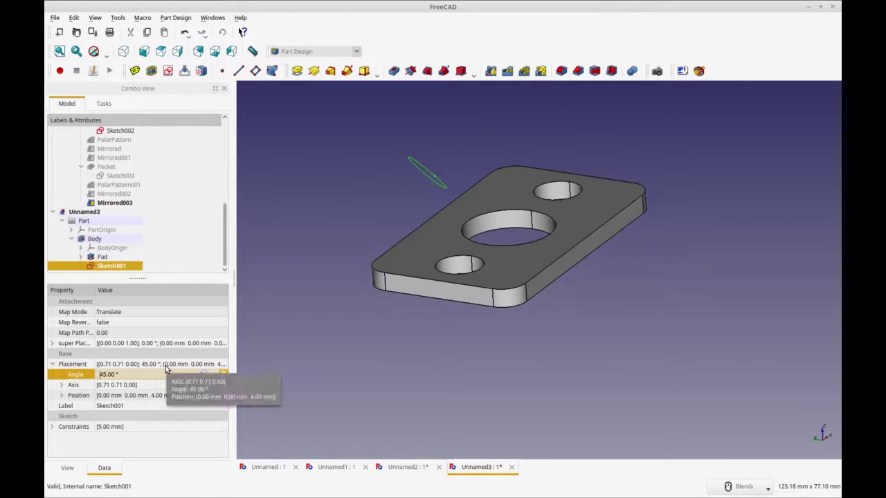
key(Home)
text(-)
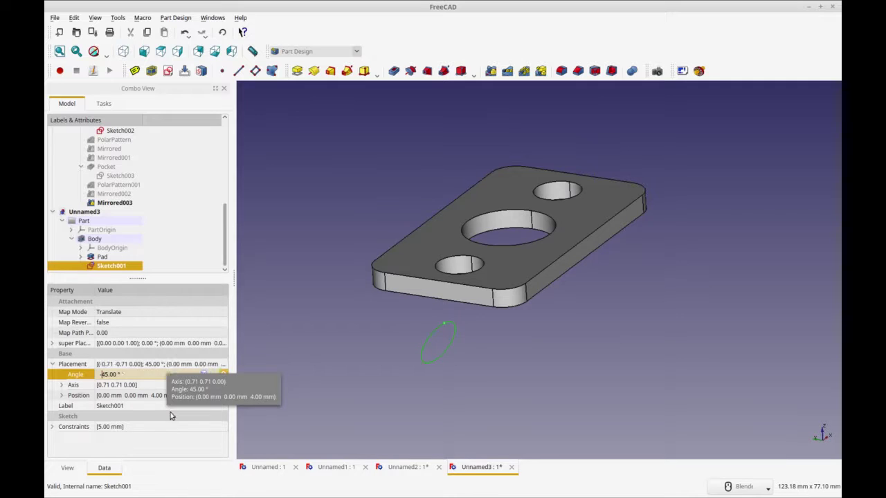
Commit the -45° angle and raise Sketch001's z position toward the plate's top
click(154, 396)
middle_drag(378, 360, 378, 325)
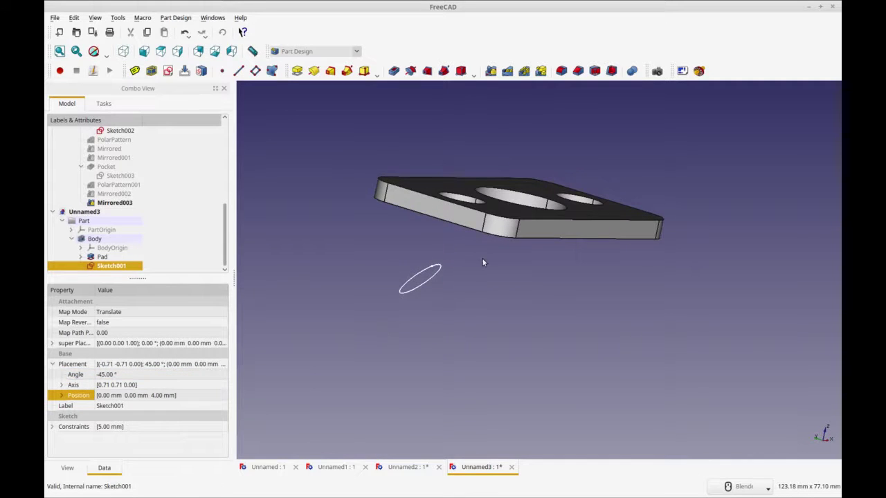
mouse_move(483, 259)
middle_down()
mouse_move(506, 289)
mouse_move(427, 336)
middle_up()
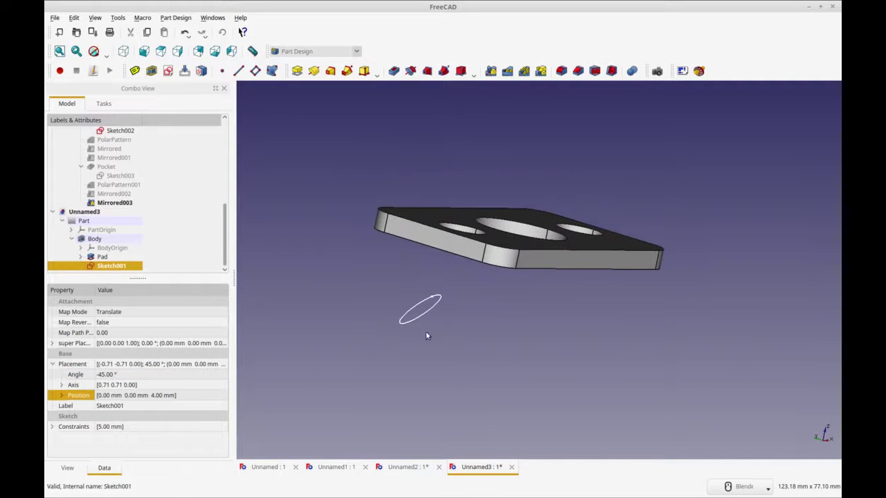
click(62, 396)
click(130, 427)
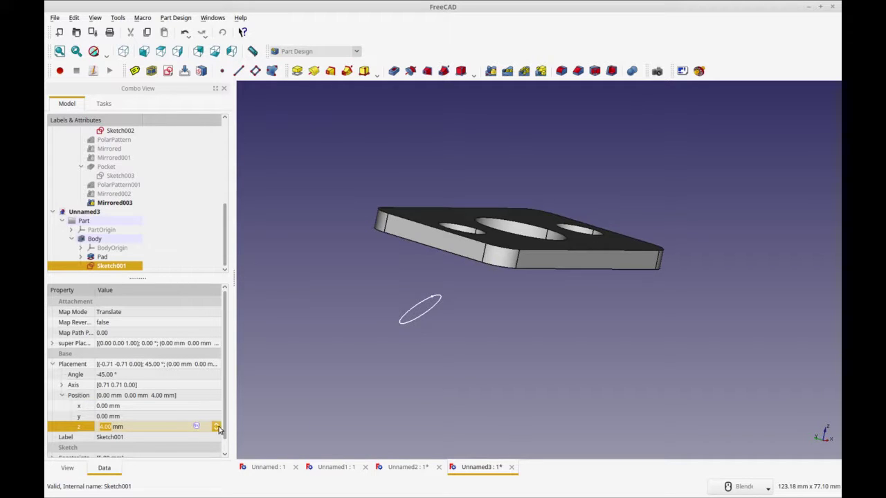
click(217, 426)
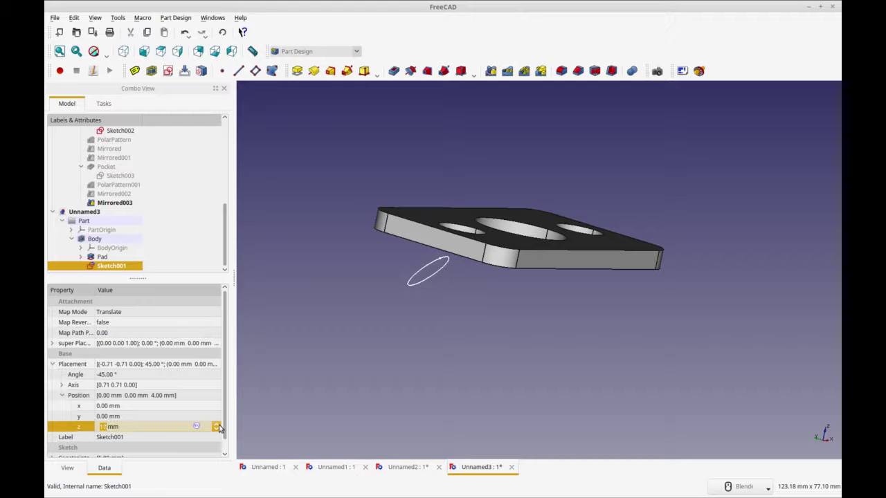
drag(218, 427, 218, 427)
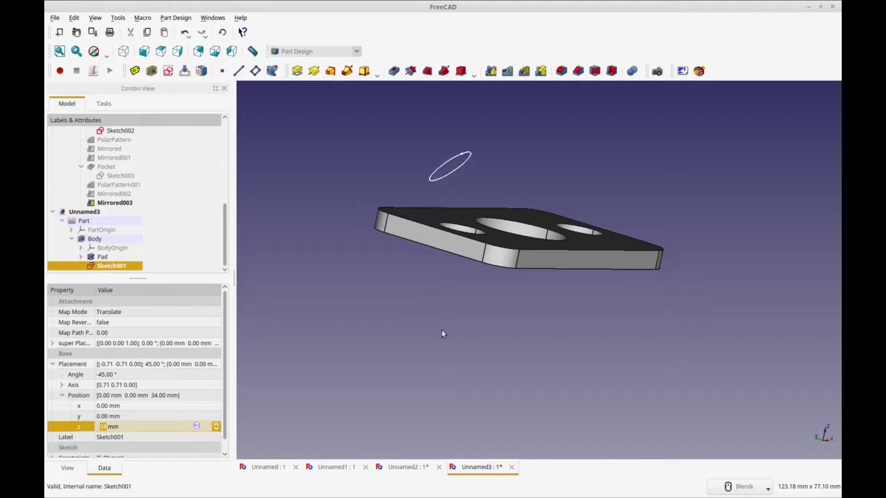
mouse_move(443, 334)
middle_down()
mouse_move(488, 305)
mouse_move(491, 344)
middle_up()
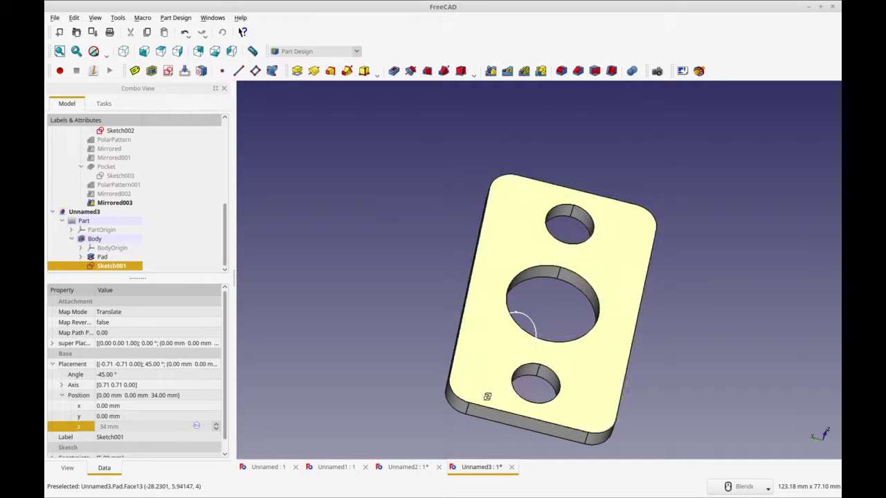
middle_drag(487, 396, 515, 276)
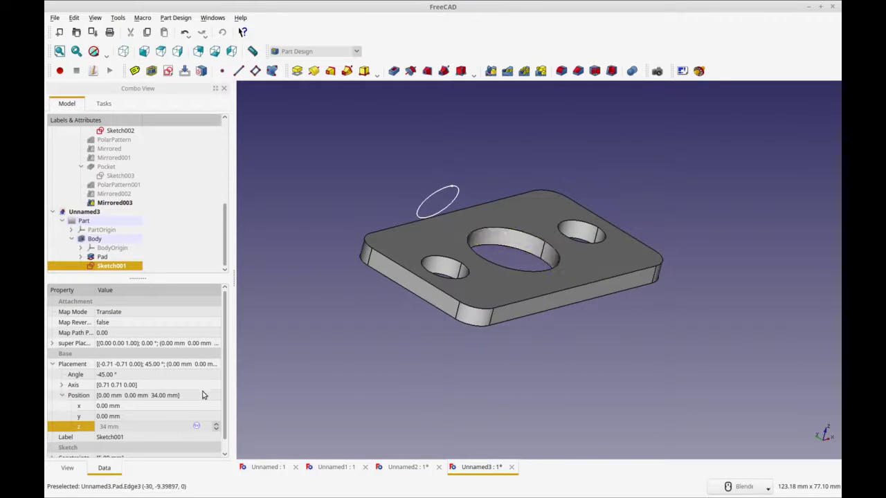
Set the sketch's y position to 1 mm and adjust z to 31 mm
click(178, 418)
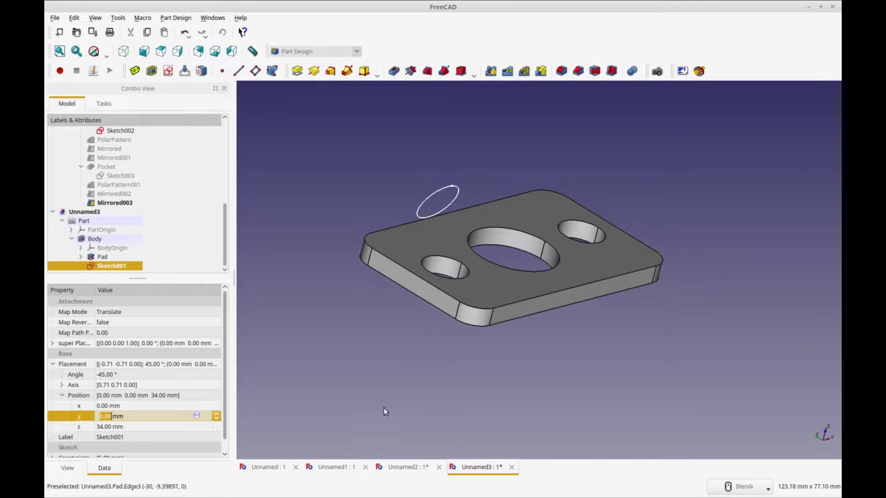
text(1)
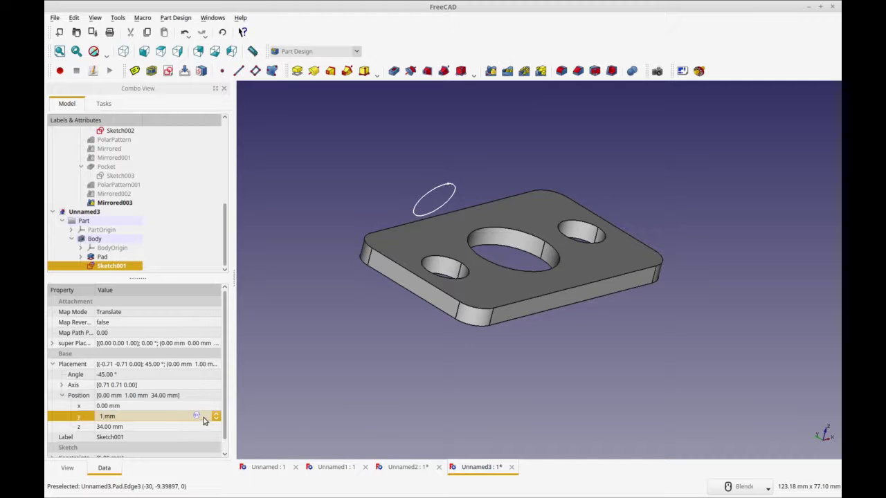
click(208, 428)
text(1)
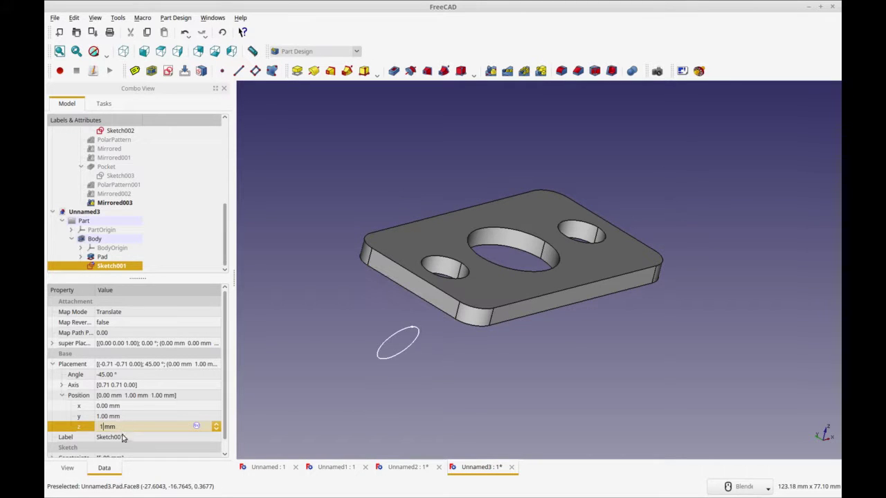
click(217, 430)
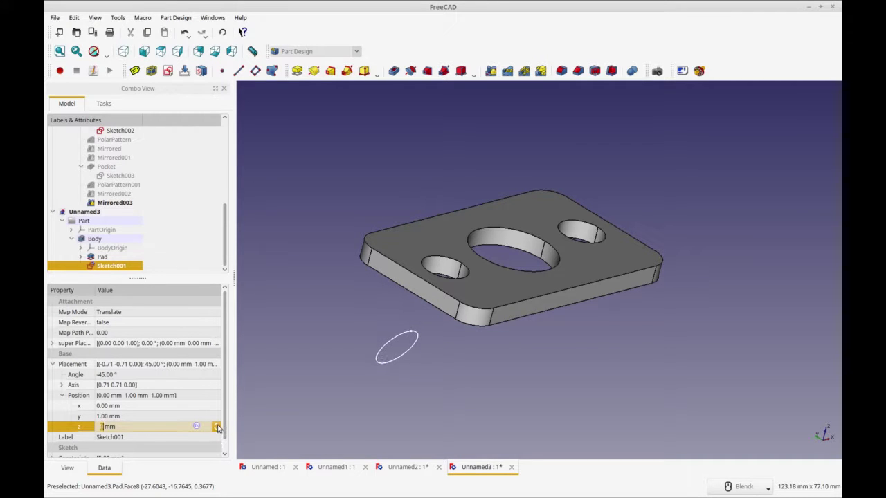
scroll(216, 426, up, 6)
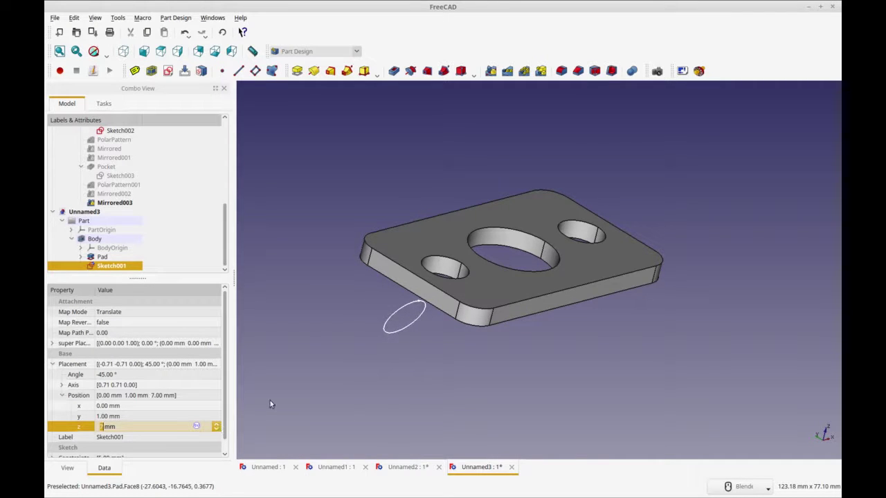
middle_drag(270, 404, 324, 397)
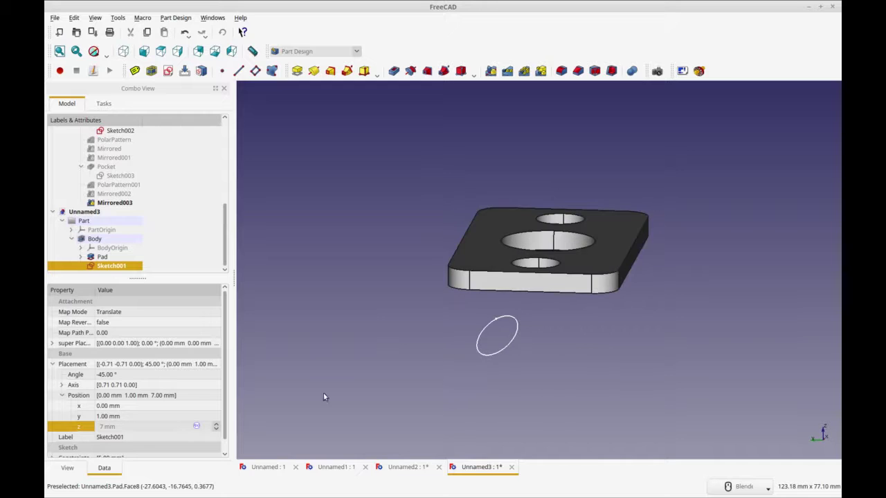
click(170, 427)
scroll(216, 429, up, 5)
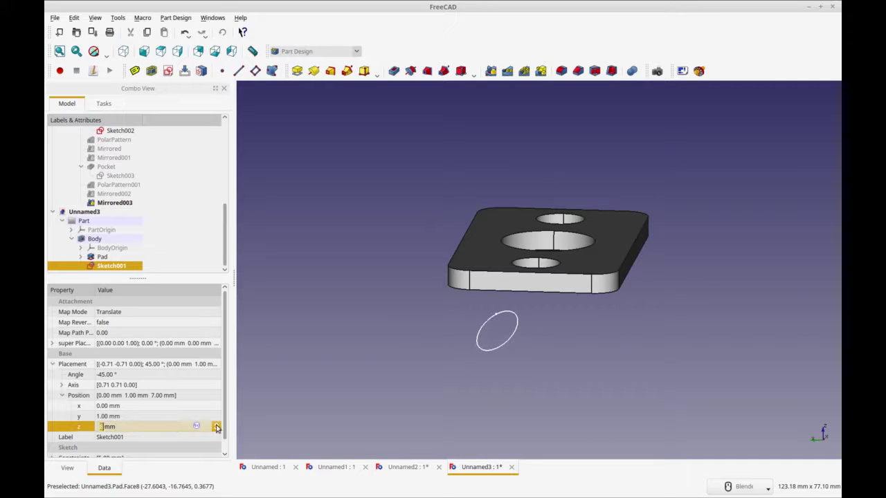
scroll(216, 429, up, 6)
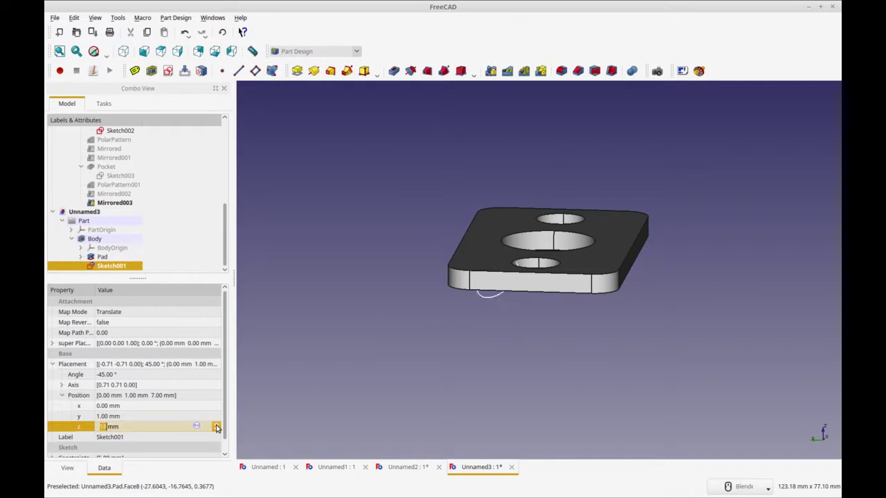
scroll(216, 428, up, 2)
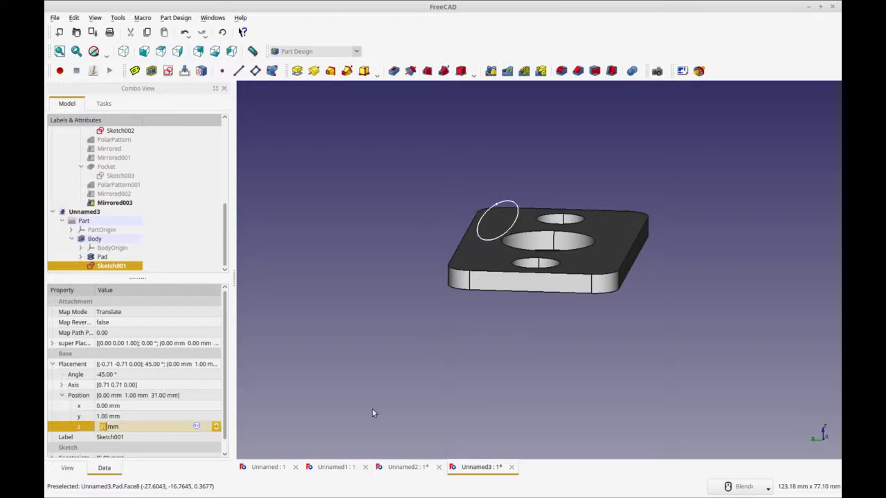
click(524, 352)
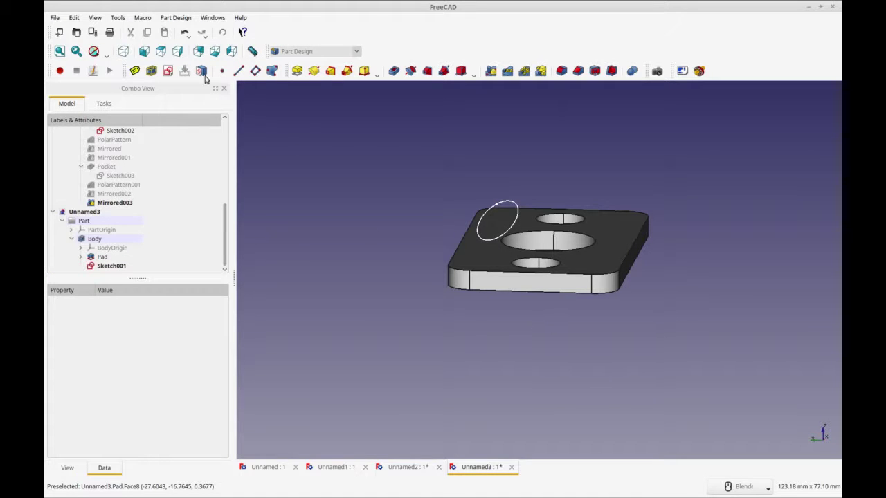
From the top view, move the sketch's x position to -14 mm
click(144, 52)
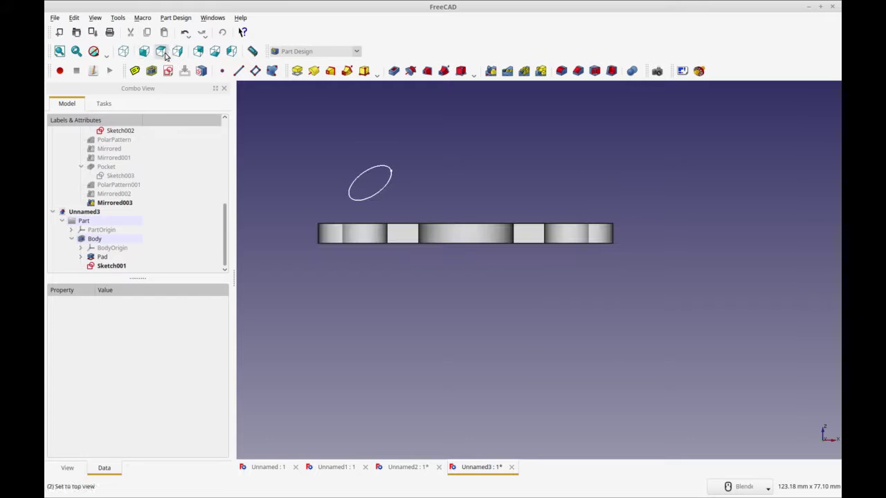
click(162, 53)
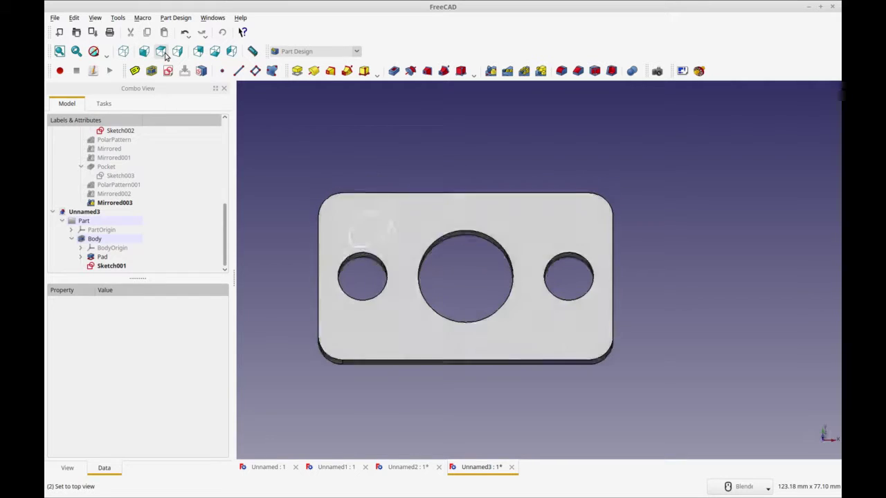
click(358, 244)
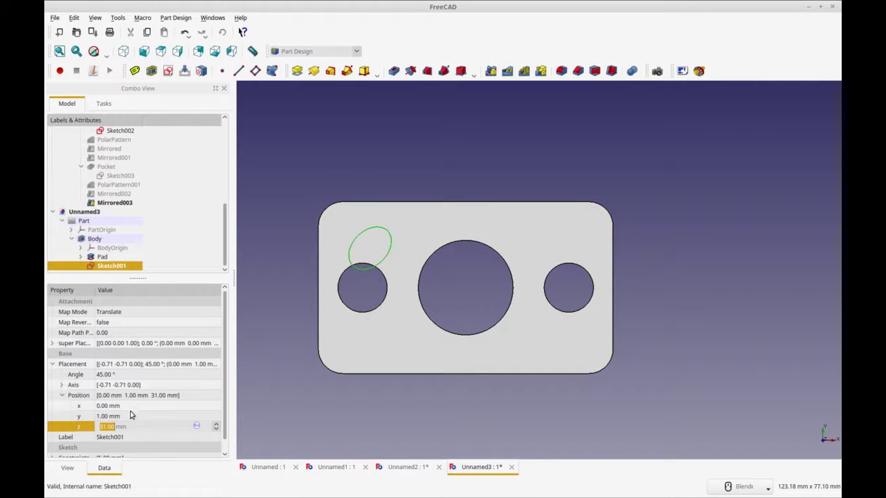
click(131, 406)
click(216, 405)
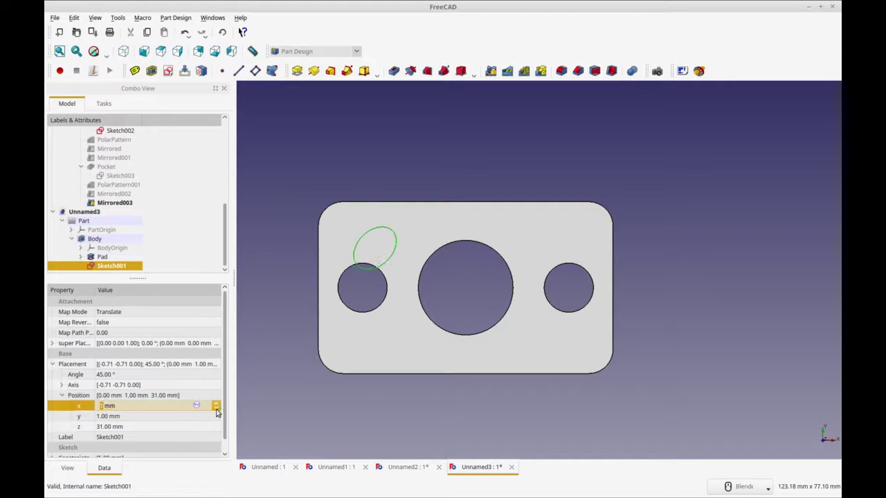
click(217, 410)
drag(216, 412, 214, 422)
click(216, 416)
Set the sketch's y position to 14 mm and lower its height to 30 mm
click(215, 418)
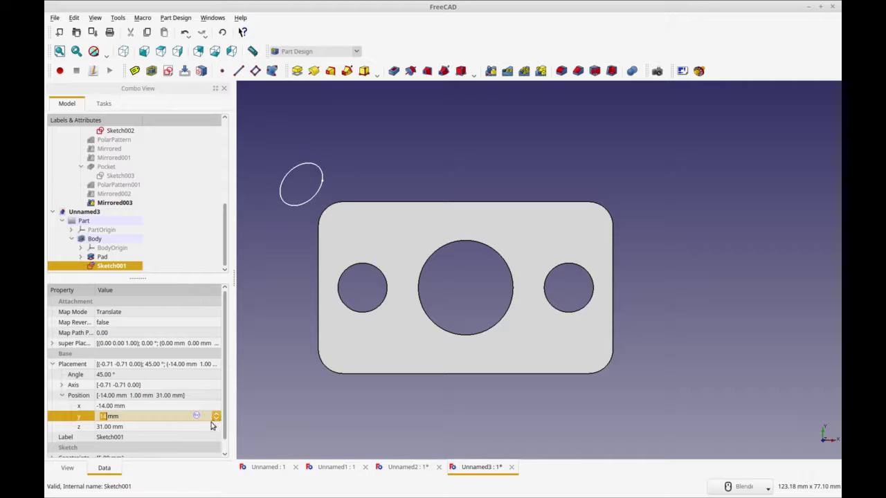
click(212, 426)
middle_drag(316, 380, 420, 373)
click(166, 418)
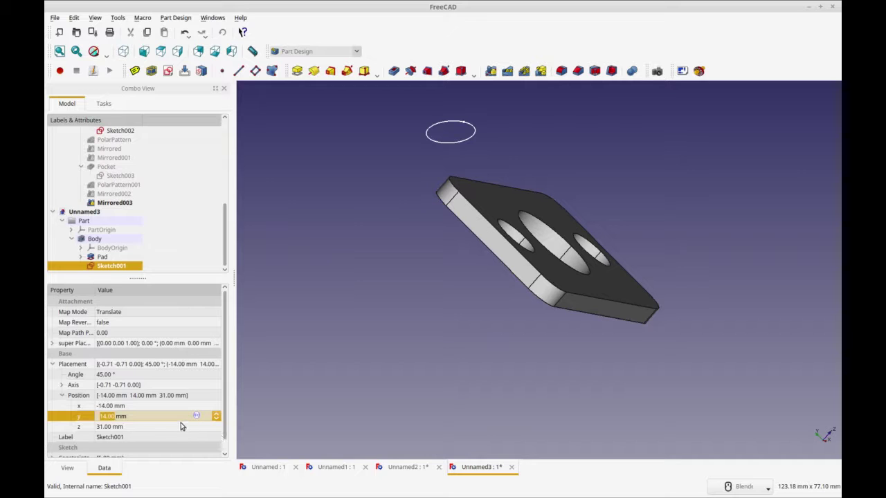
click(208, 428)
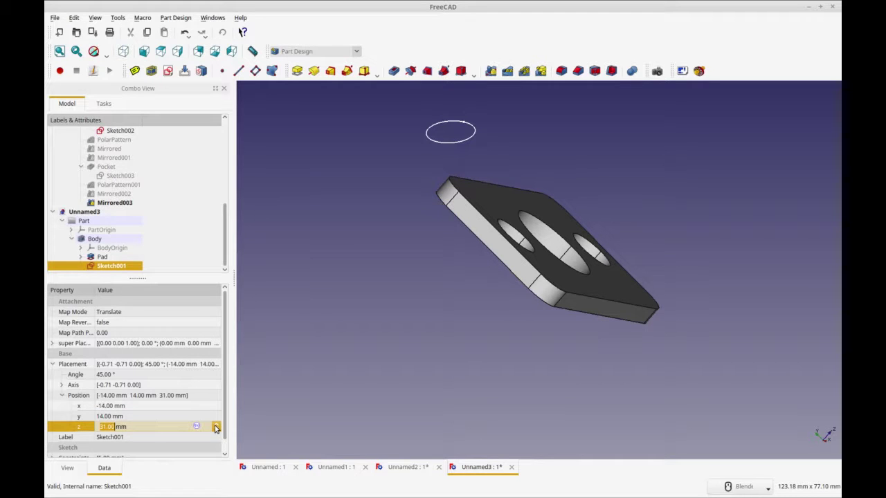
click(215, 429)
Pad Sketch001 Up to face, targeting plate face Pad:Face13, forming a slanted corner post
click(195, 409)
middle_drag(407, 325, 502, 313)
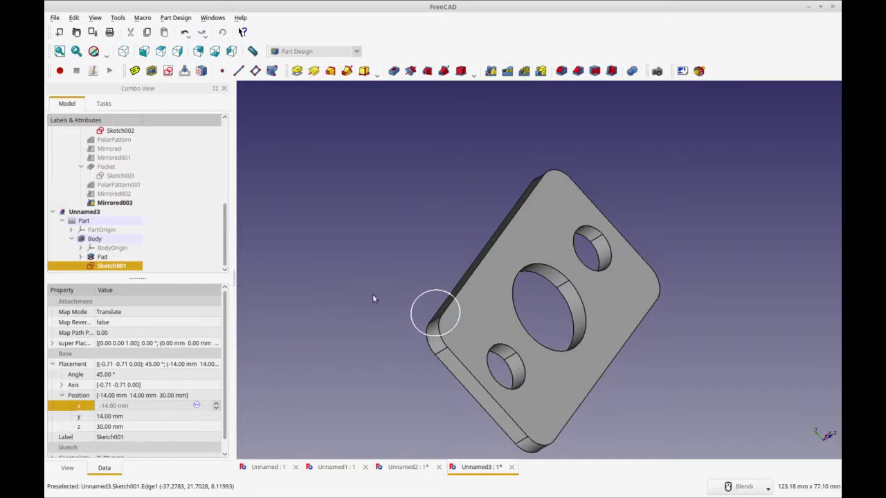
click(296, 71)
click(215, 170)
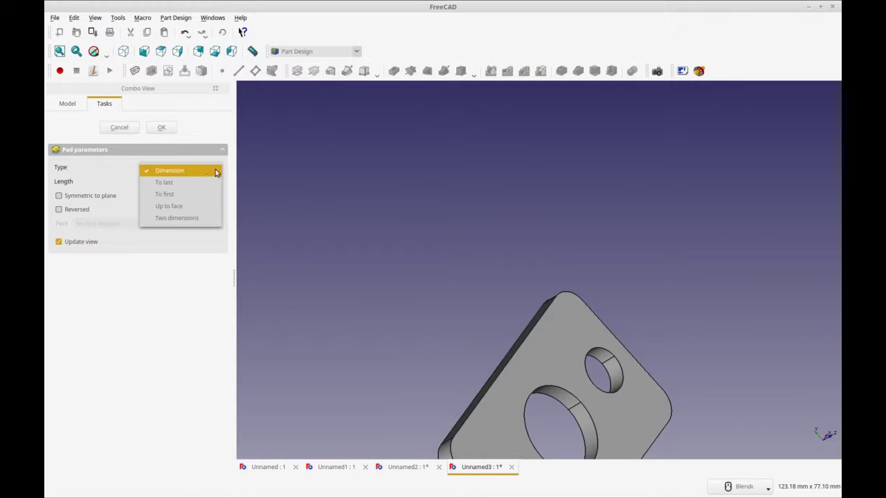
click(201, 193)
click(217, 172)
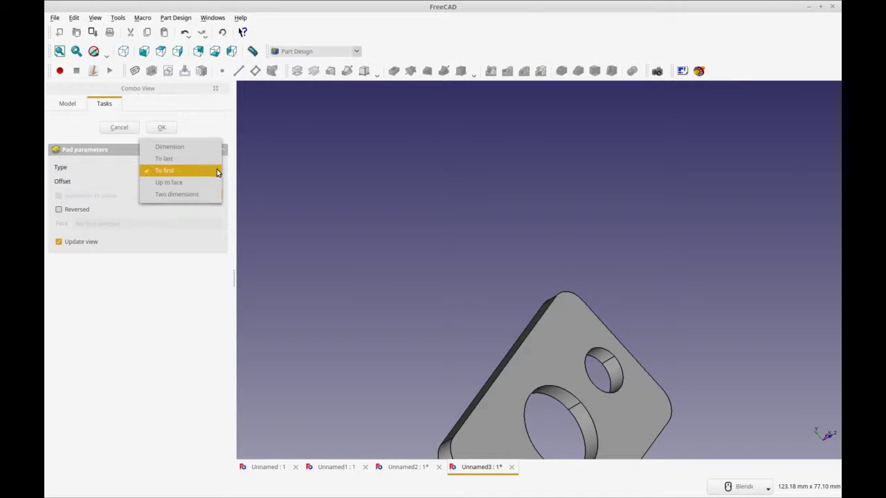
click(201, 183)
middle_drag(482, 324, 599, 356)
click(450, 338)
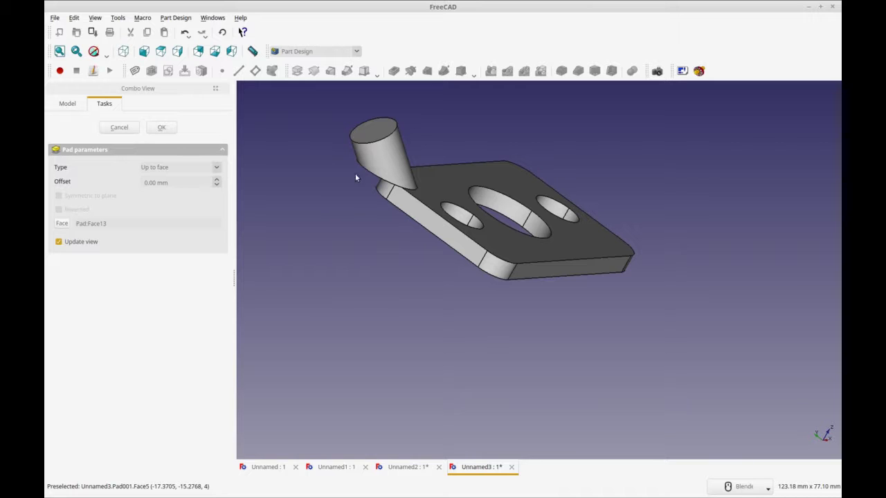
Confirm the pad and select Sketch001 under Pad001
key(Return)
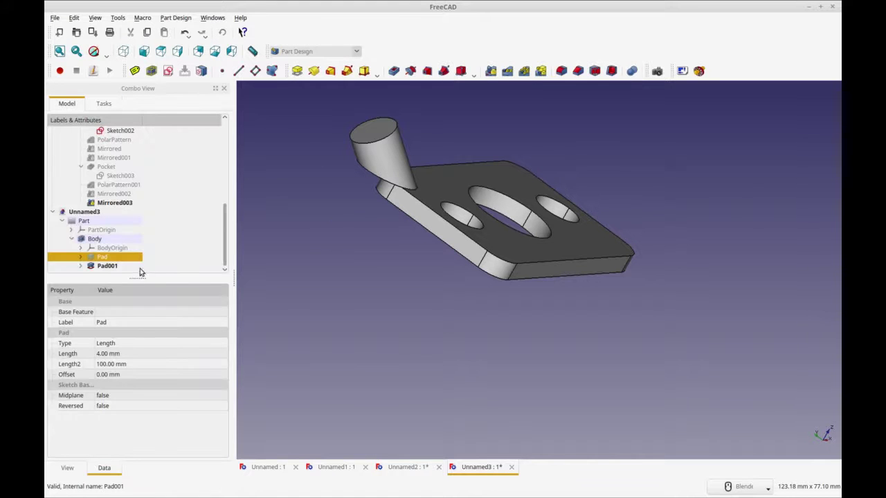
middle_drag(484, 232, 506, 239)
key(1)
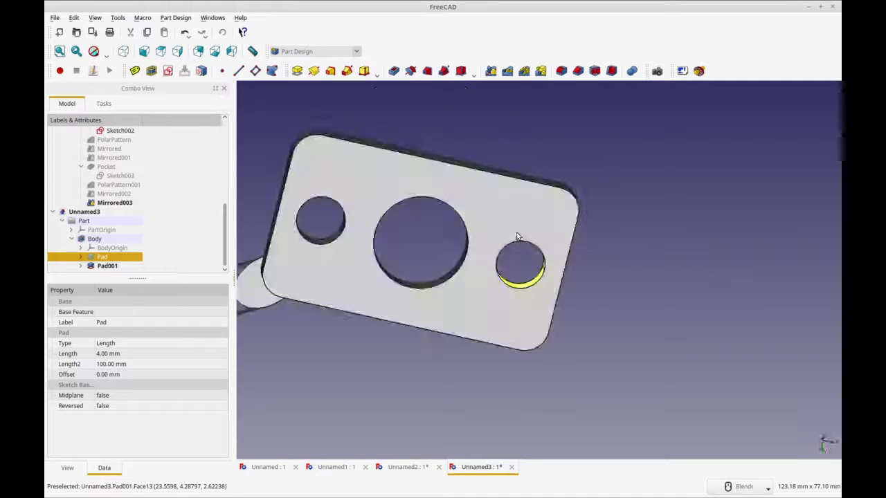
shift+middle_drag(435, 242, 554, 238)
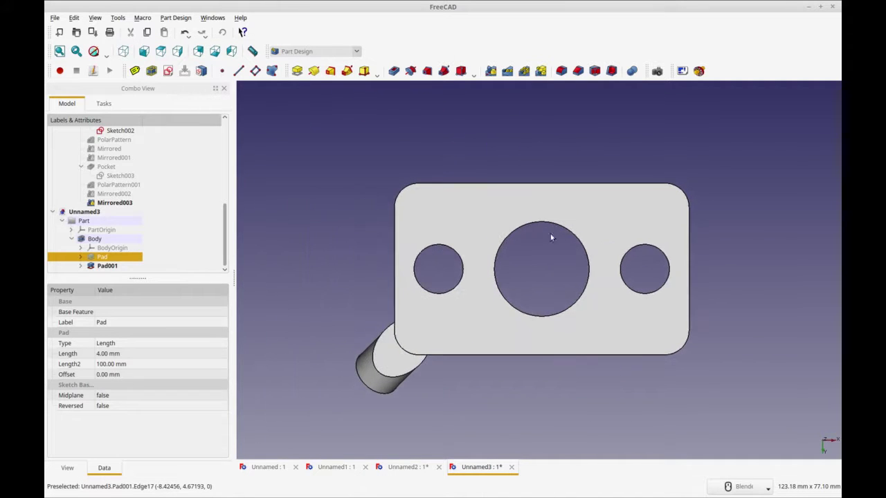
click(81, 267)
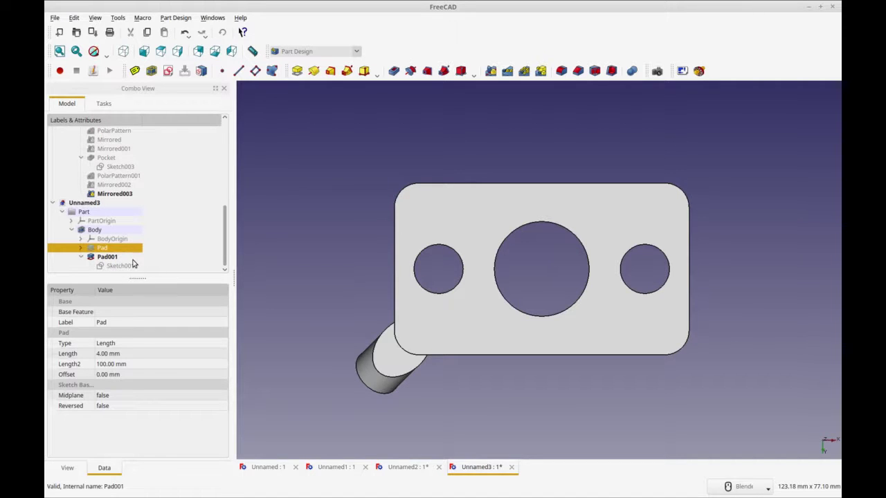
click(122, 267)
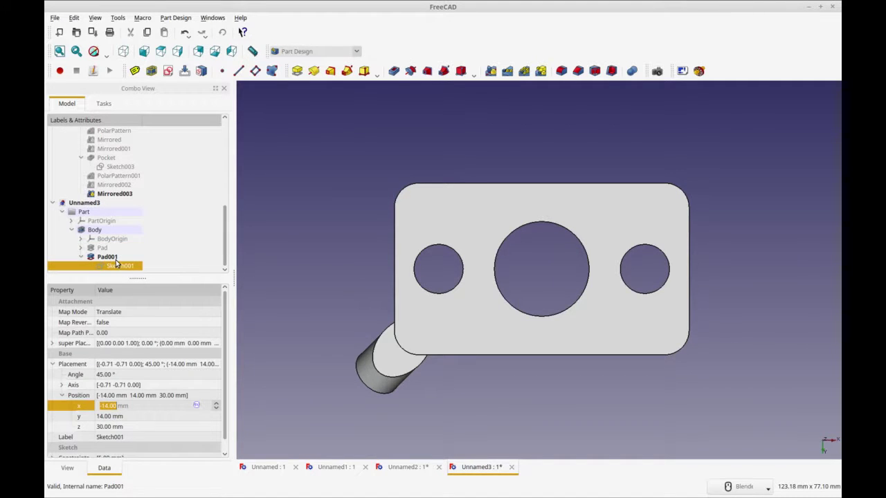
Try sketch x positions of -8 and -10 mm and set y to 10 mm
click(216, 408)
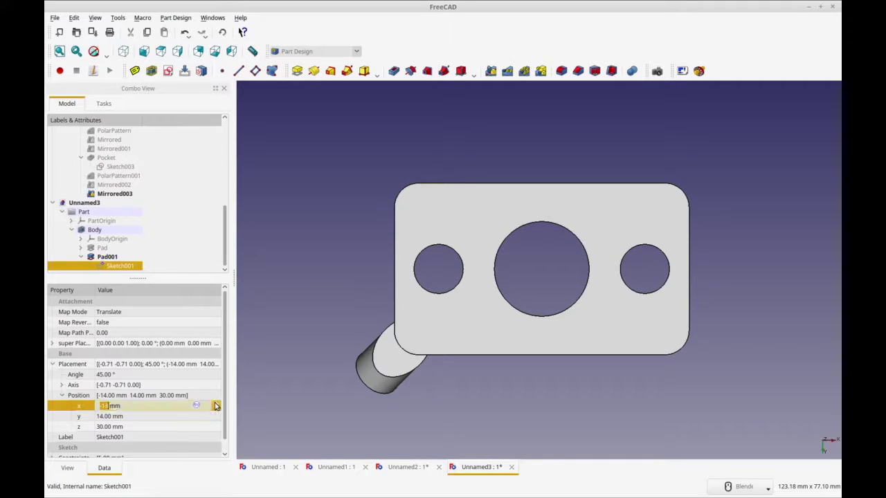
click(201, 415)
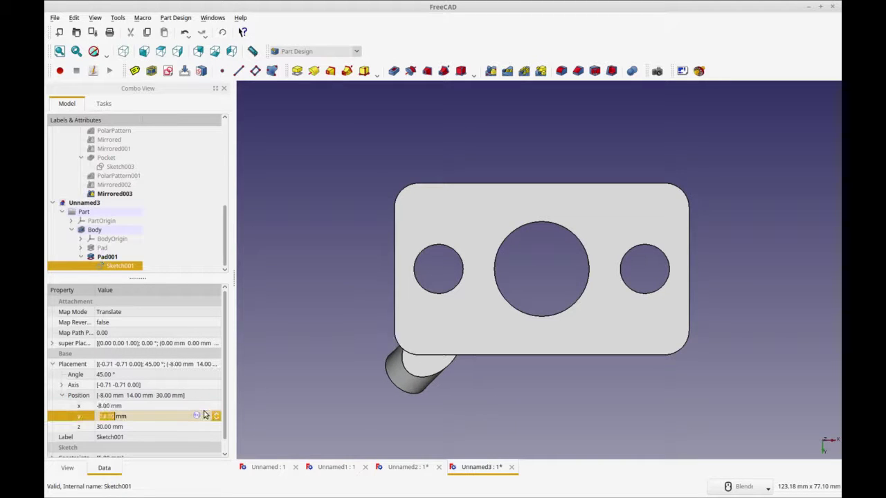
click(215, 407)
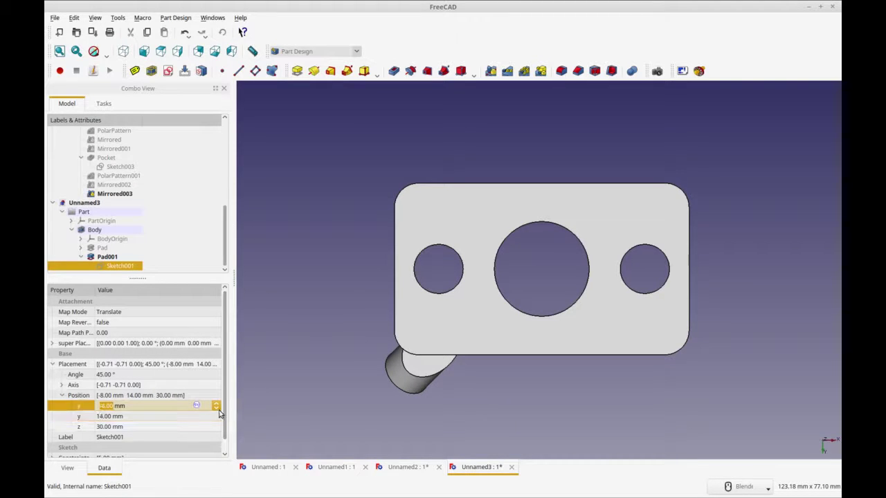
click(216, 407)
click(194, 417)
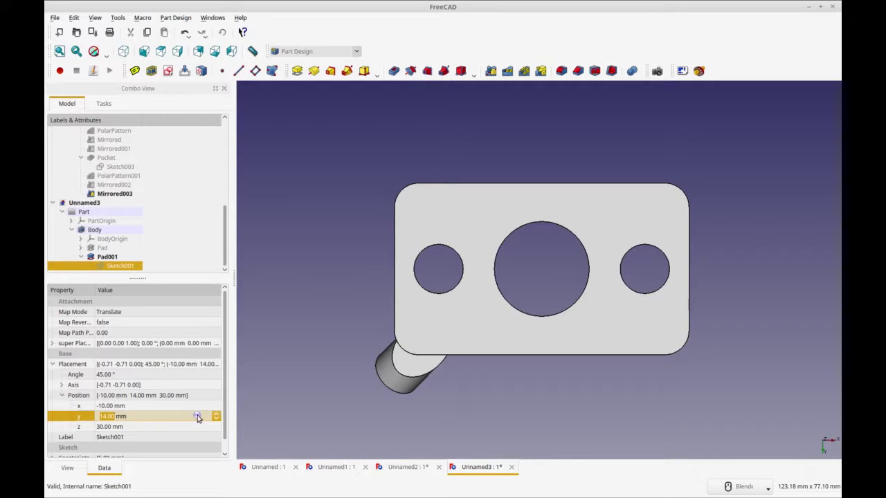
click(205, 427)
click(193, 418)
text(10)
key(Return)
Settle the sketch at x -9 mm and y 9 mm
click(205, 407)
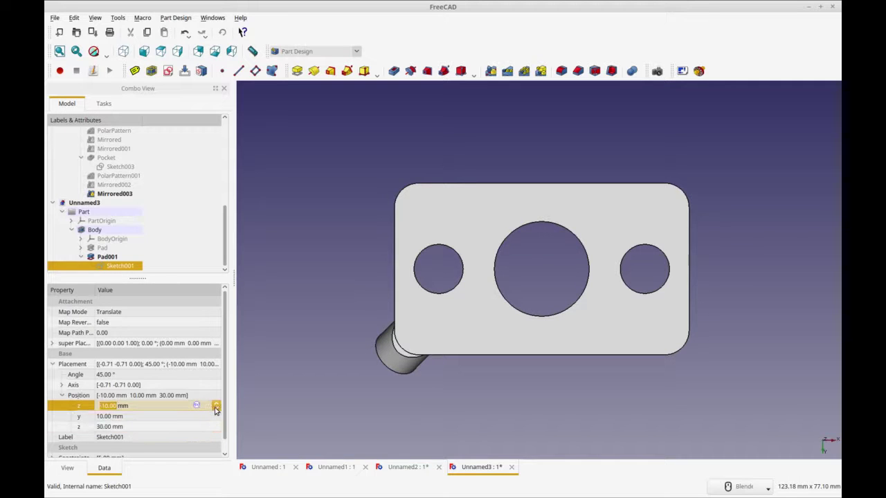
click(216, 410)
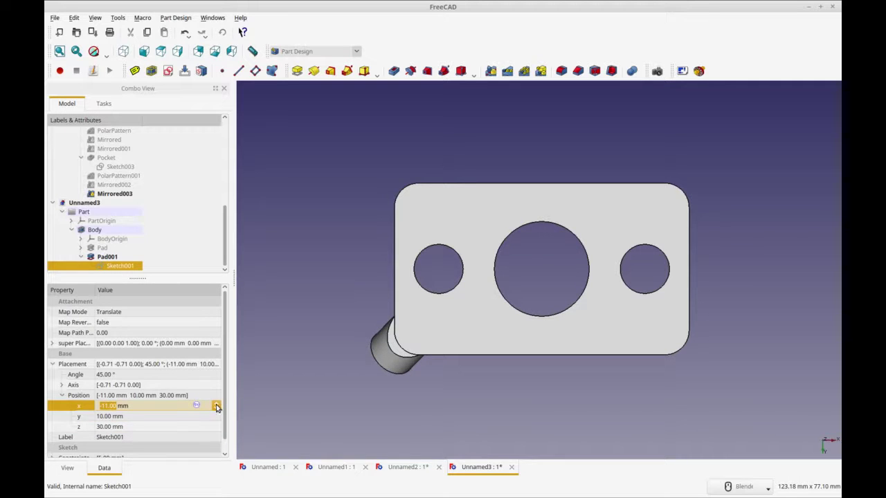
click(216, 405)
click(216, 405)
click(215, 418)
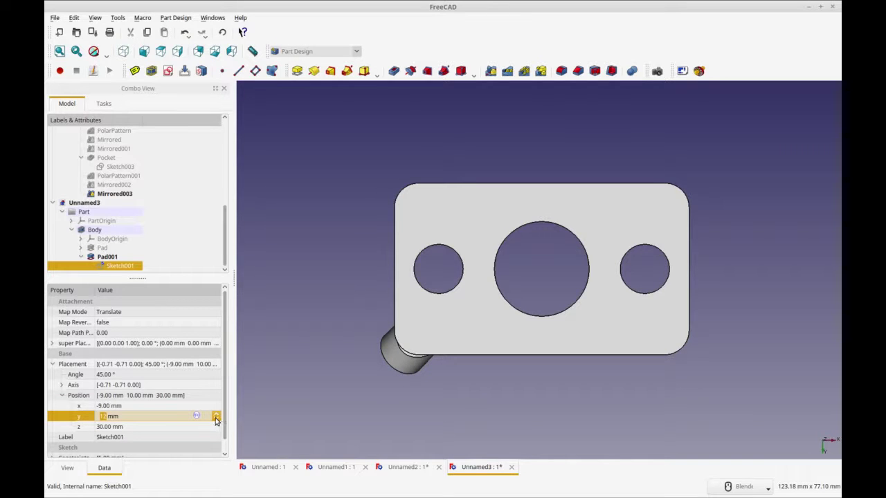
text(9)
click(210, 407)
middle_drag(423, 325, 359, 385)
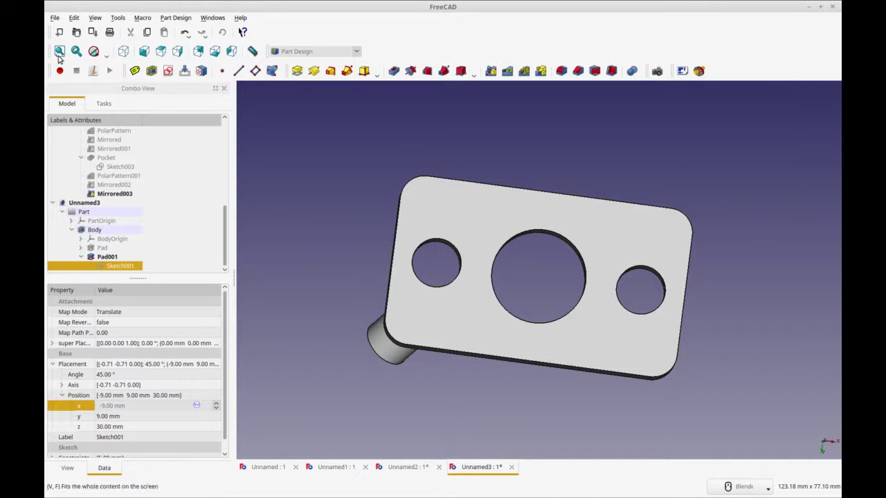
Polar-pattern the angled post around the Z axis, 2 occurrences over 360°
click(123, 51)
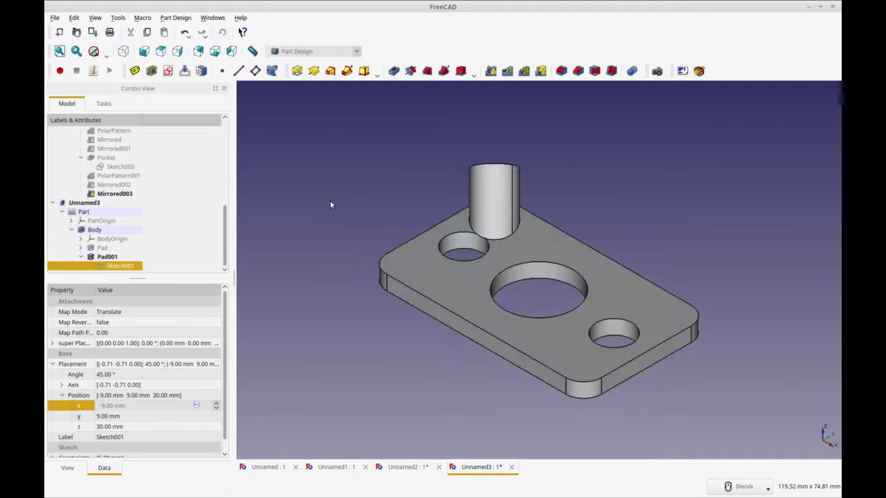
middle_drag(353, 254, 410, 337)
click(443, 312)
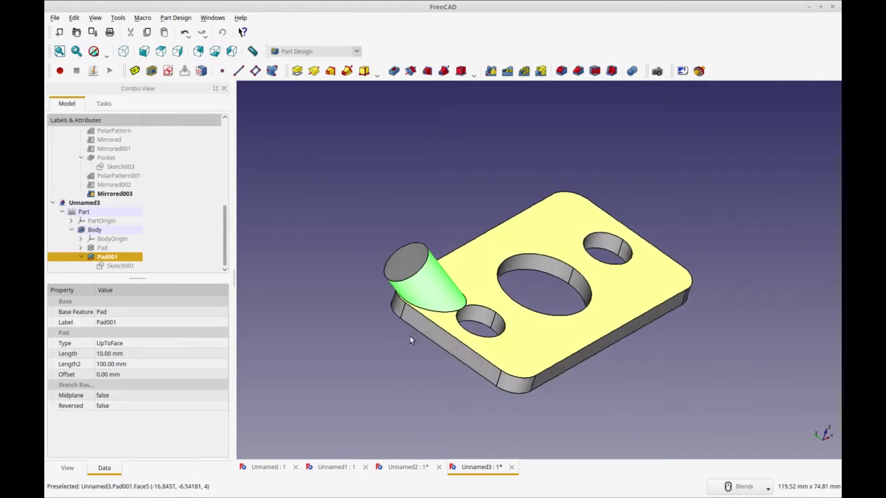
click(524, 71)
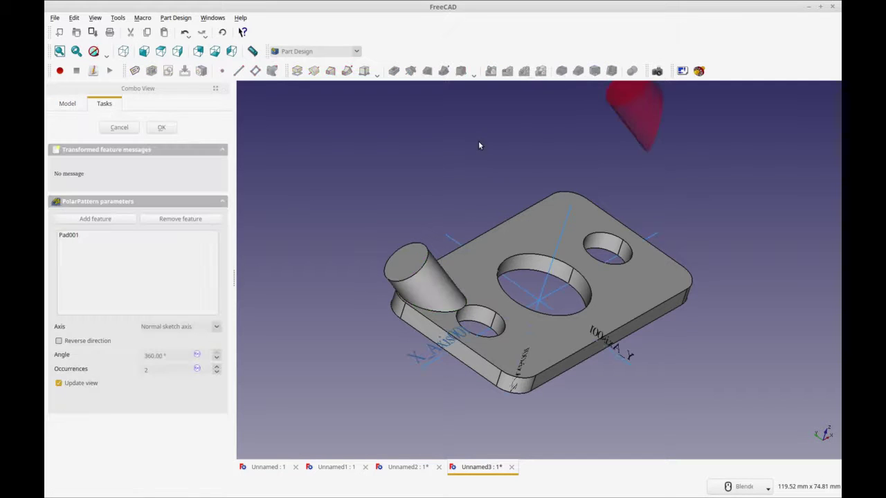
click(561, 240)
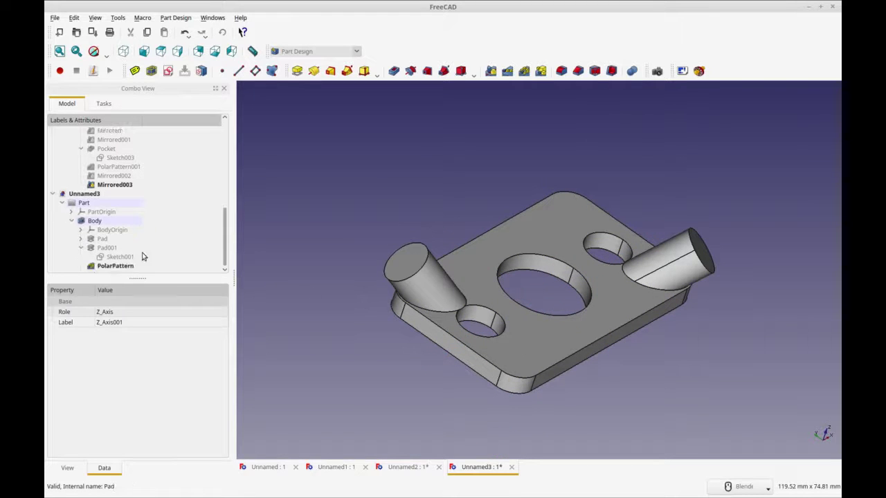
Mirror Pad001 across the base XZ plane to add another corner post
click(128, 268)
middle_drag(302, 313, 385, 180)
click(490, 71)
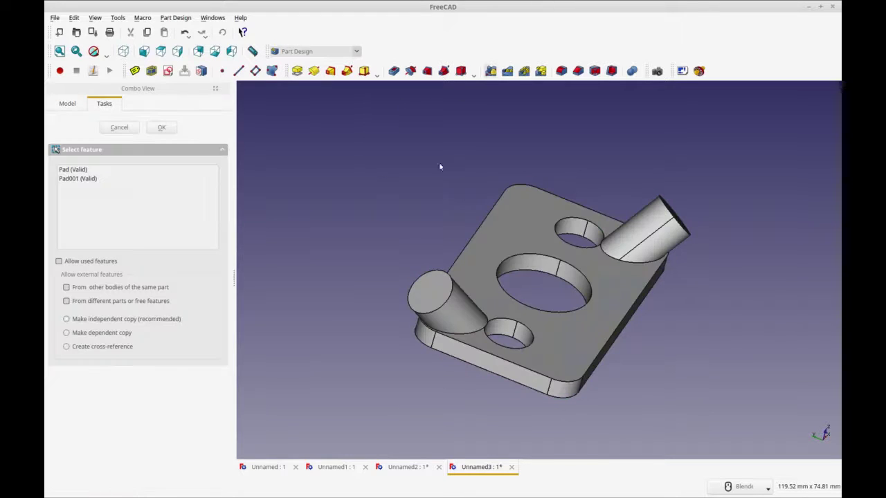
click(81, 179)
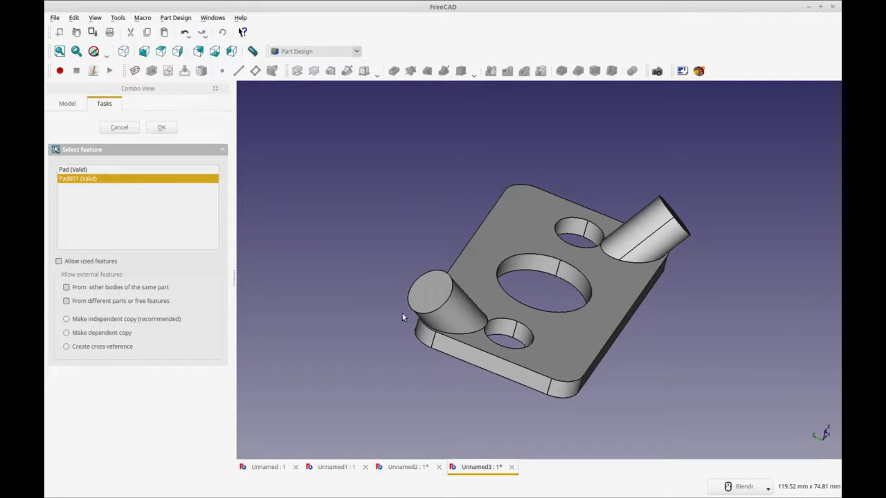
click(162, 129)
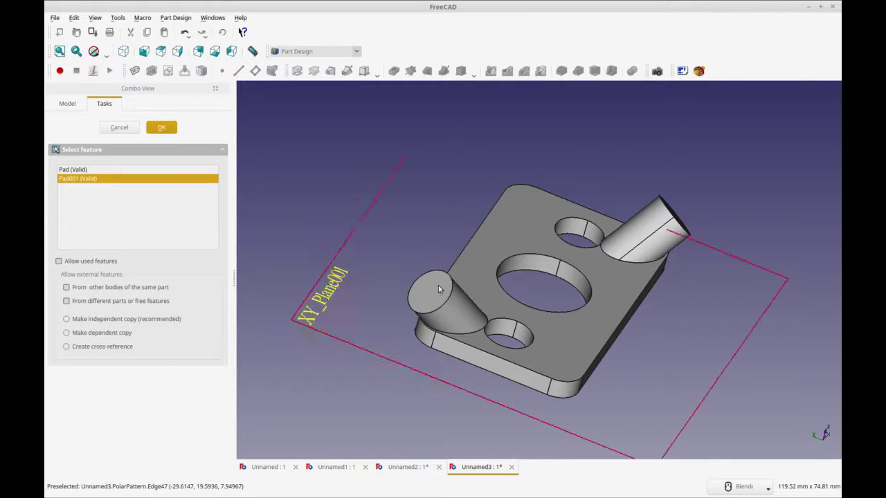
click(506, 275)
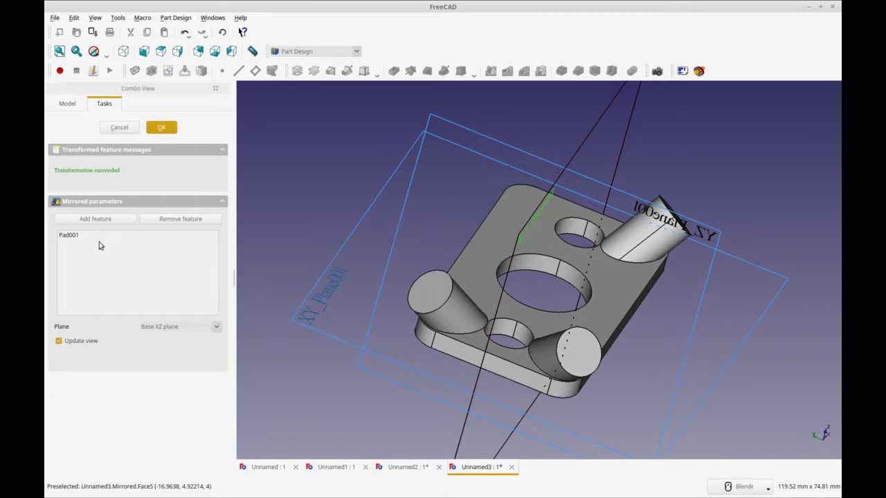
click(115, 258)
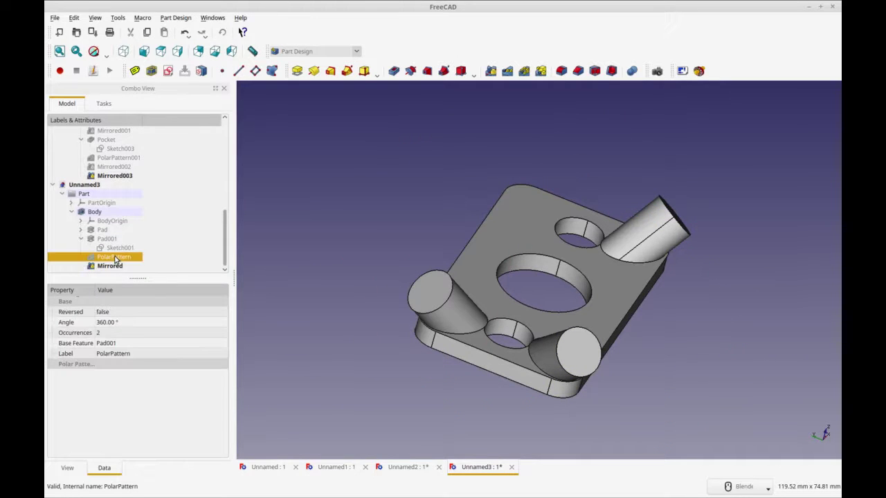
Start a second Mirrored of Pad001 using the base YZ plane
click(562, 70)
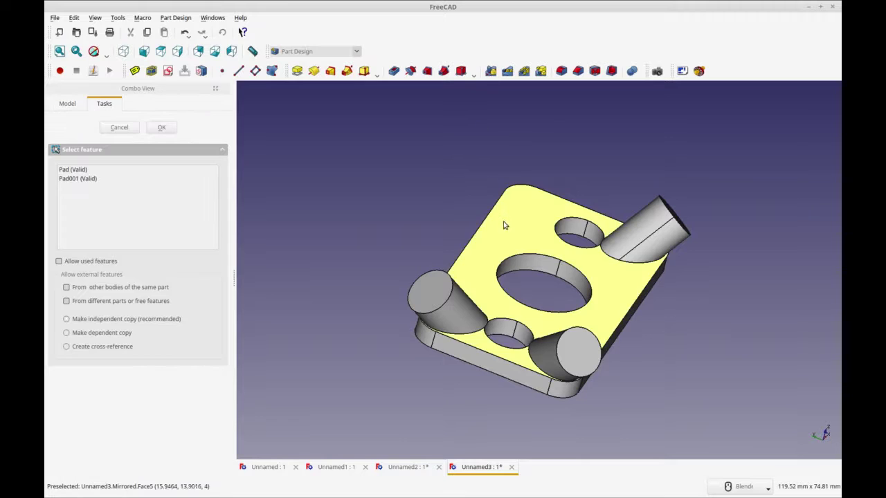
click(94, 181)
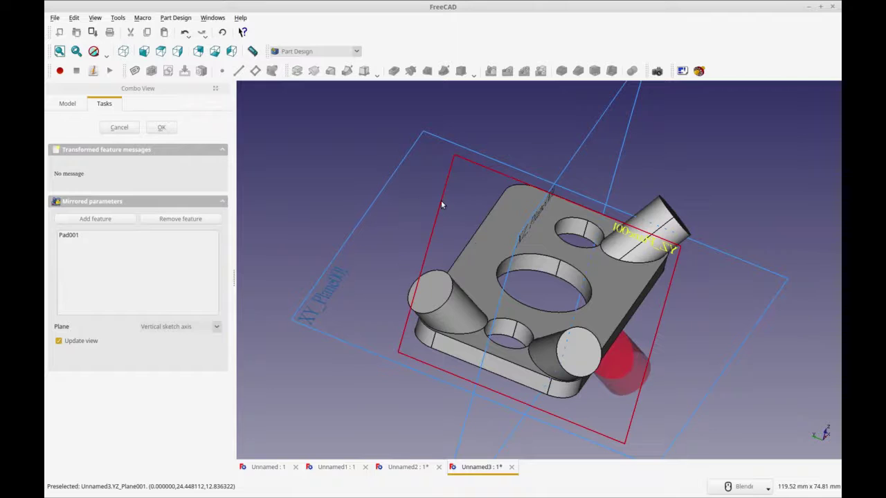
click(443, 204)
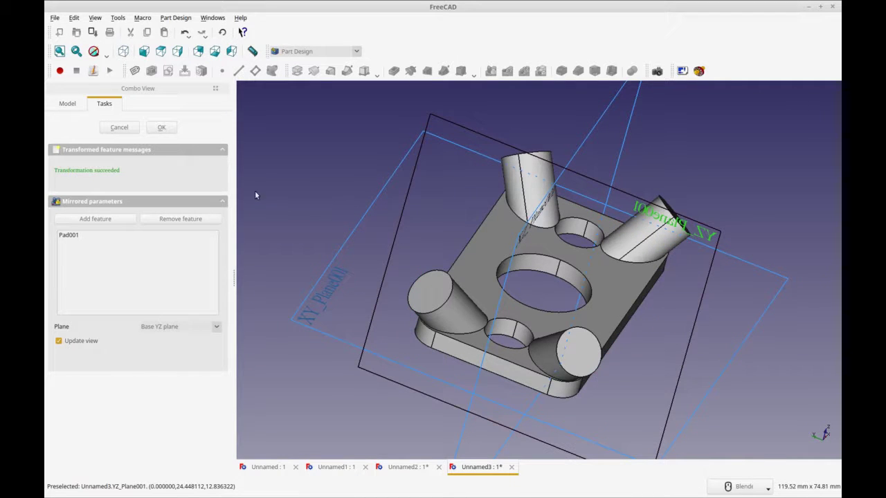
Confirm the YZ mirror, then sketch a fixed-centre circle on the left post's end face
click(162, 129)
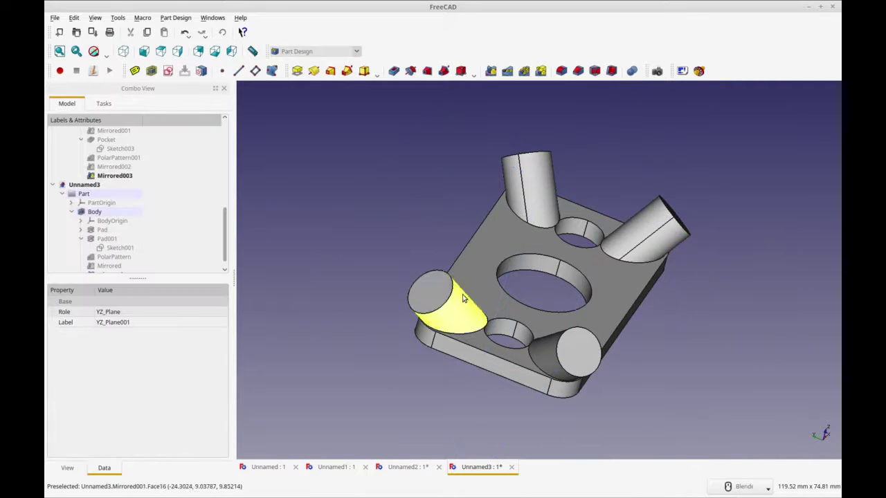
click(429, 292)
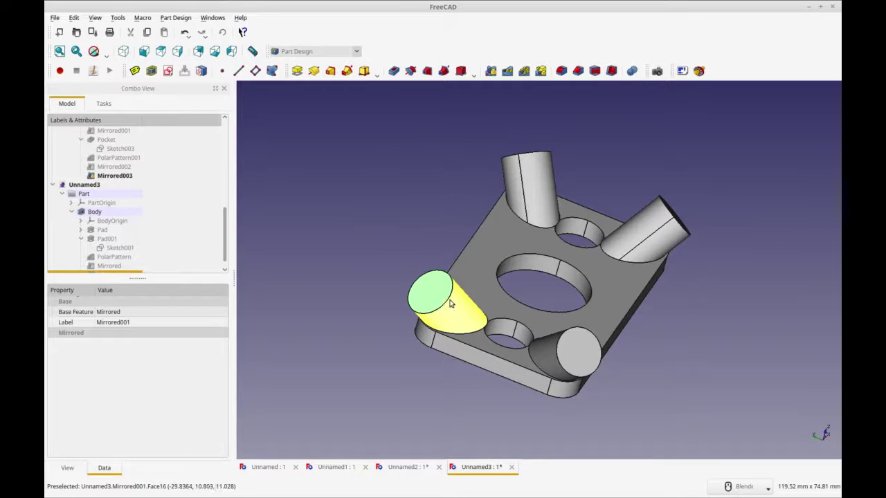
click(168, 70)
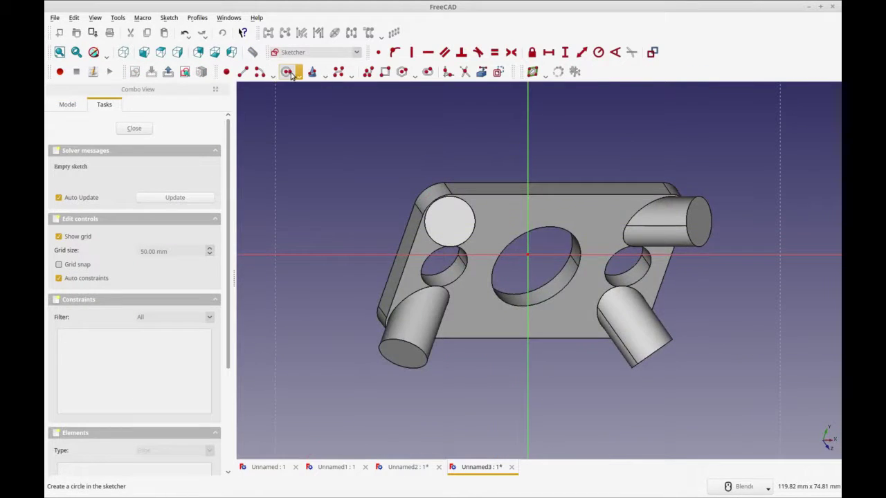
click(287, 72)
click(444, 217)
click(454, 220)
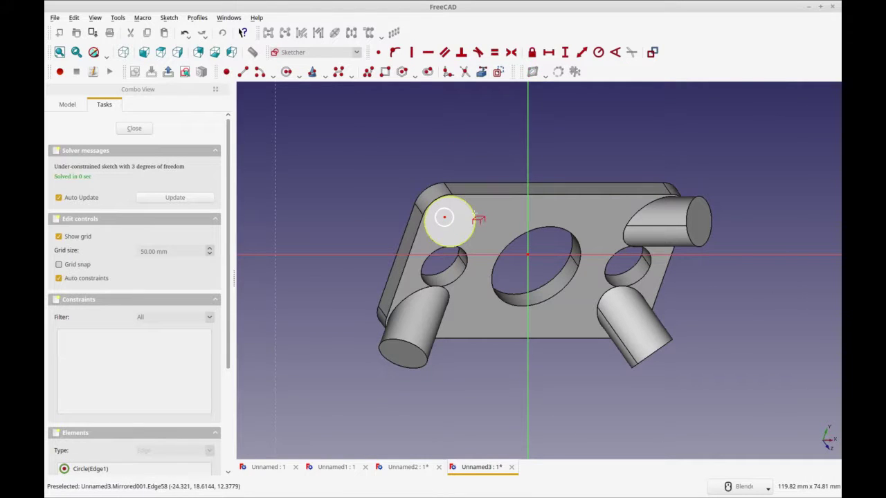
click(448, 221)
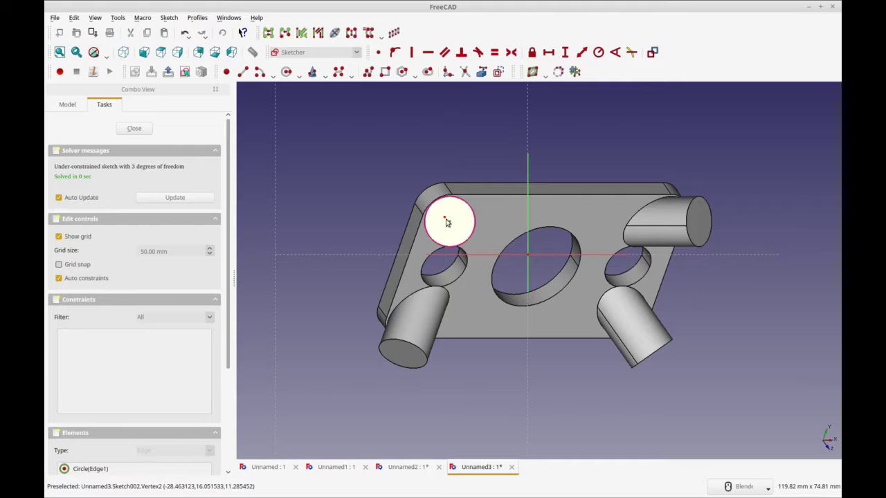
click(378, 52)
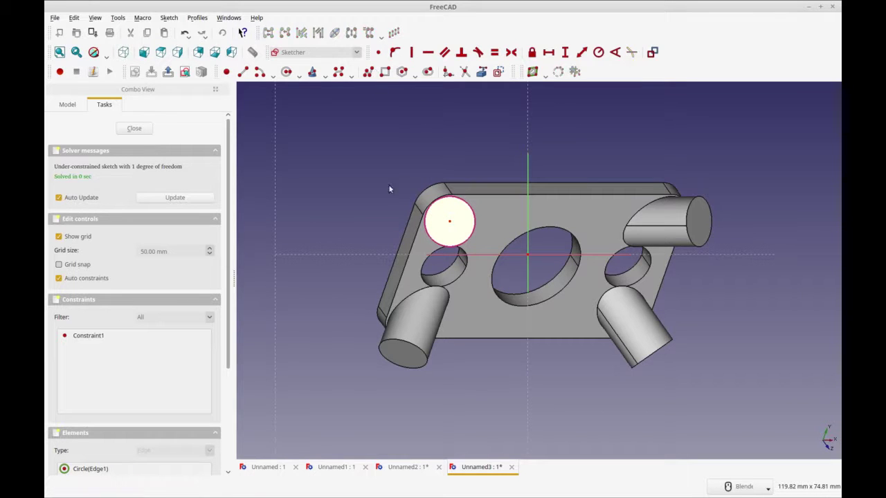
Give the circle a 3 mm radius and close the sketch
middle_drag(538, 371, 470, 297)
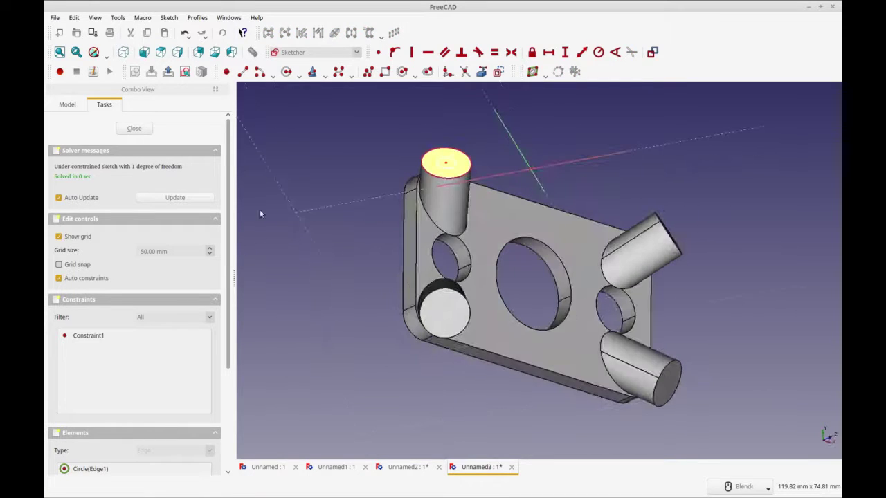
click(443, 150)
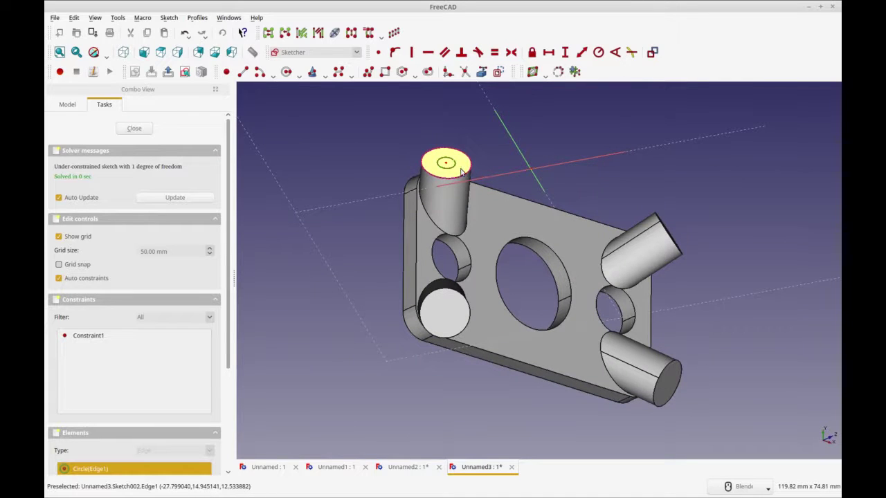
click(599, 53)
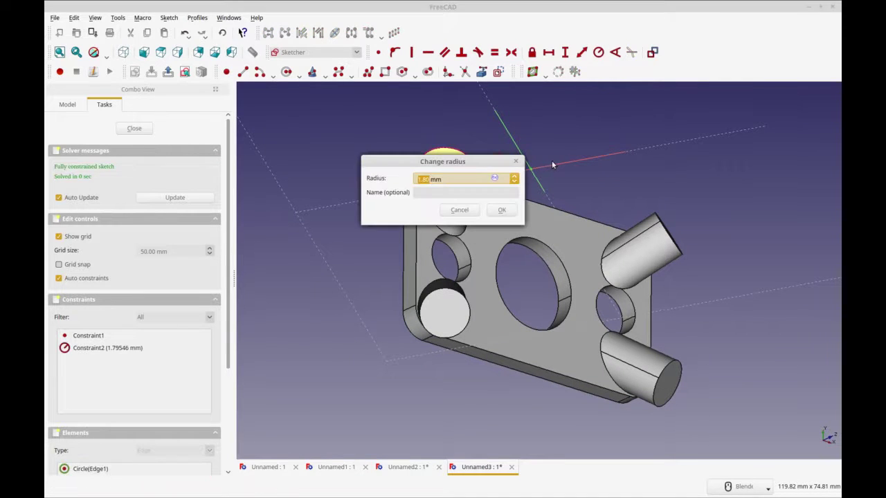
text(3)
click(502, 209)
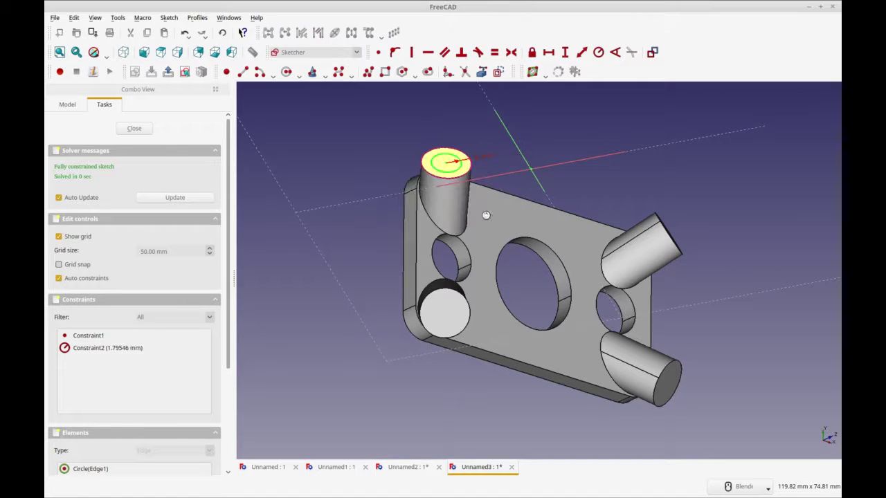
click(135, 129)
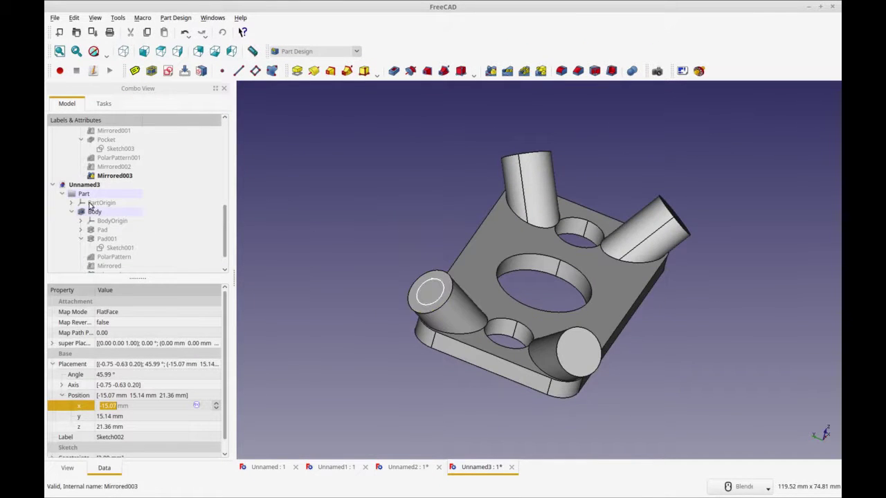
Pocket Sketch002 5 mm deep into the post end
scroll(130, 266, down, 1)
click(130, 266)
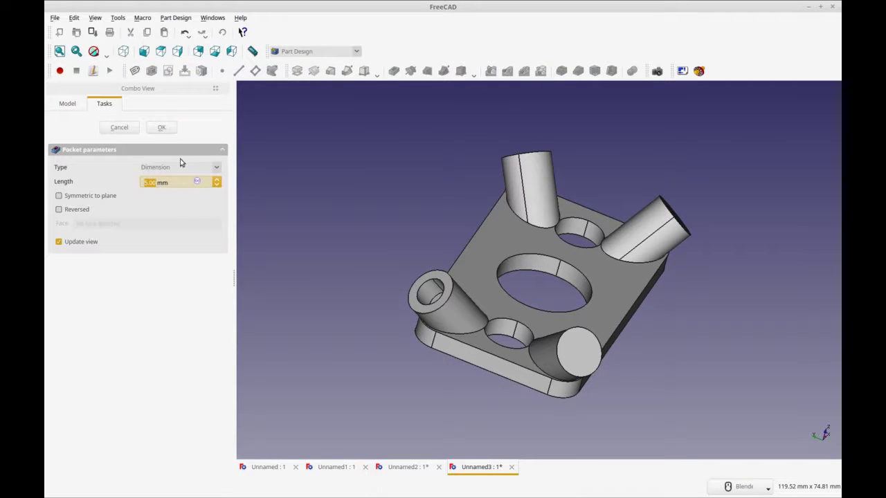
click(162, 128)
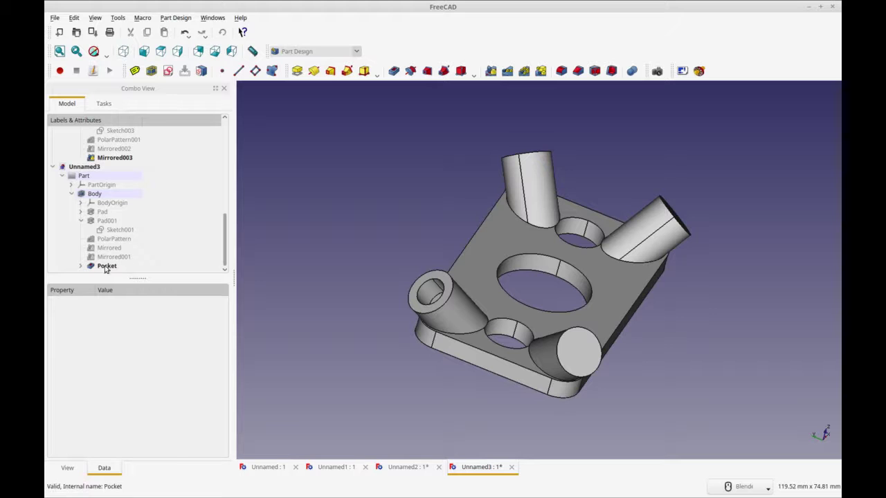
click(81, 267)
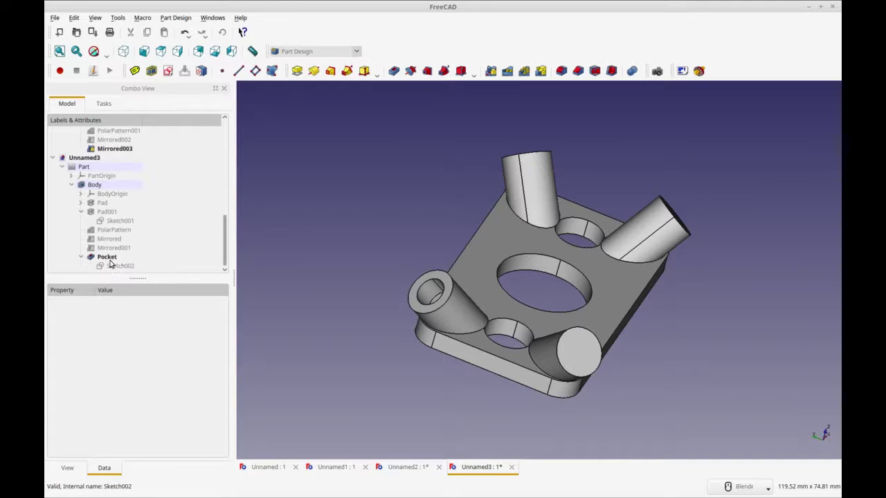
click(110, 259)
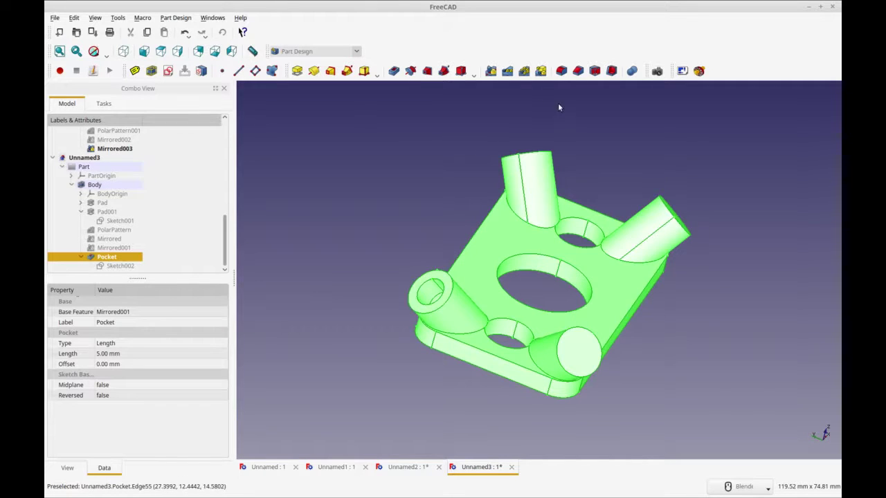
Polar-pattern the Pocket, then mirror the Pocket across the base XZ plane
click(524, 71)
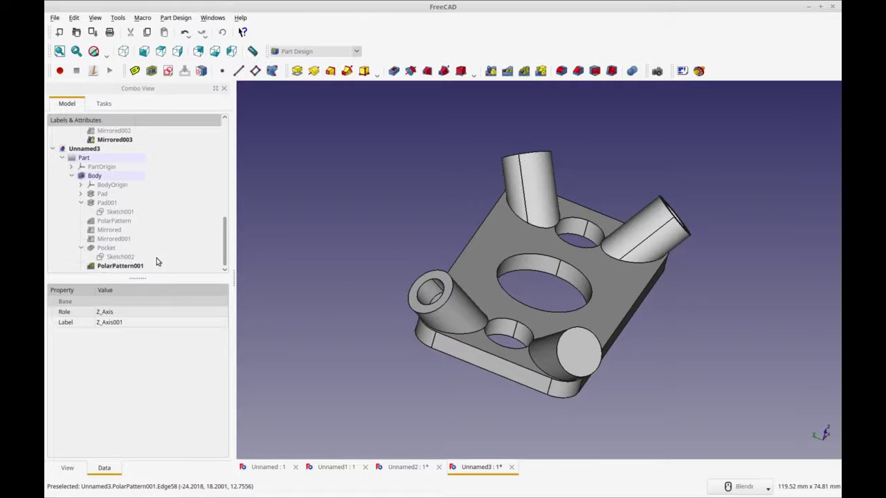
click(142, 267)
click(491, 71)
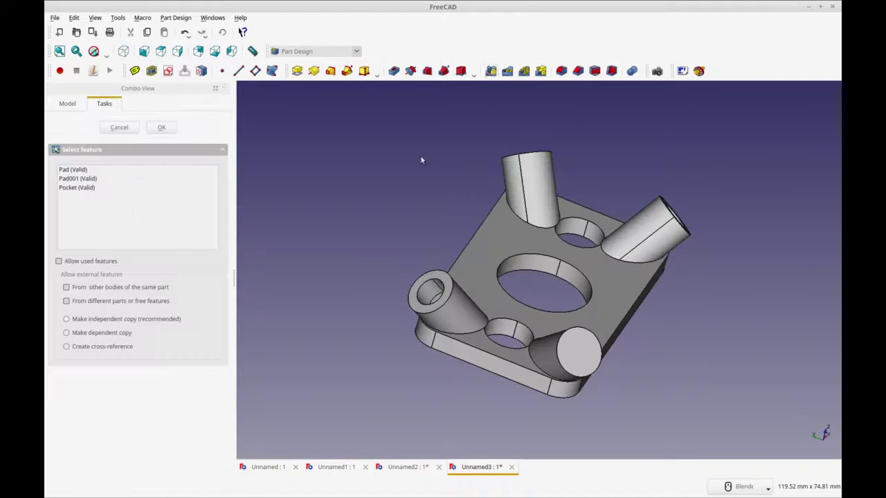
click(80, 188)
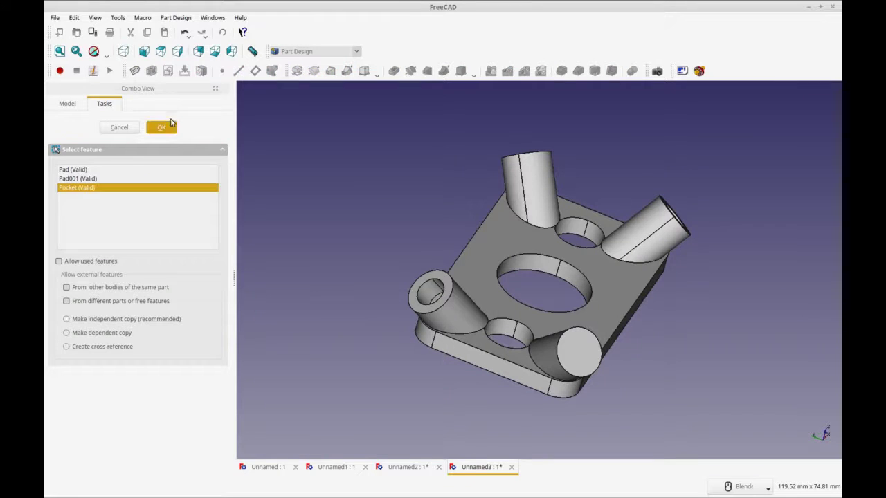
click(162, 128)
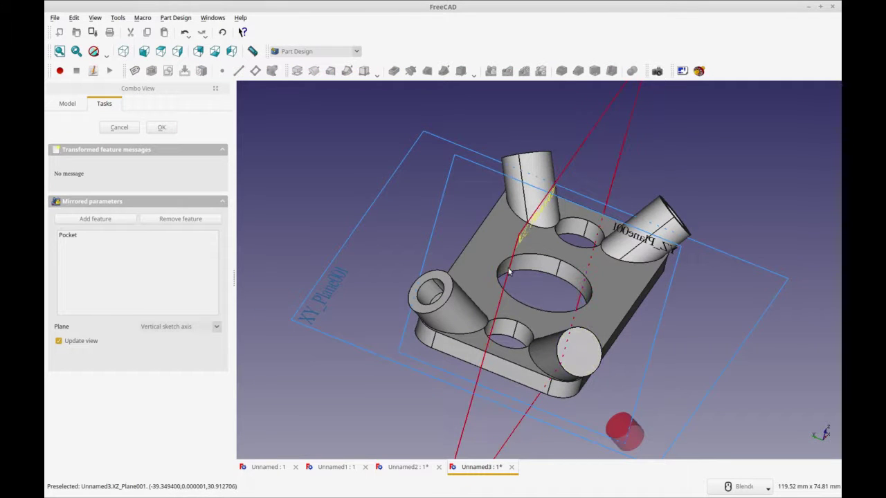
click(179, 326)
click(173, 368)
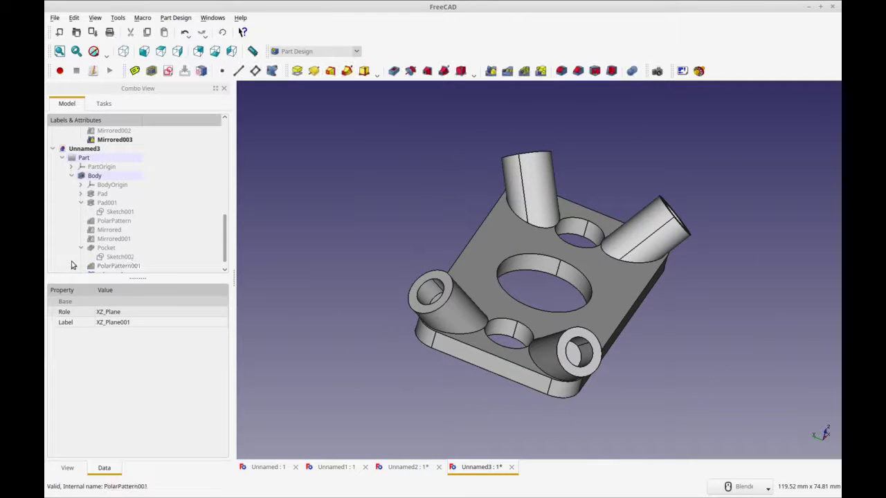
click(139, 263)
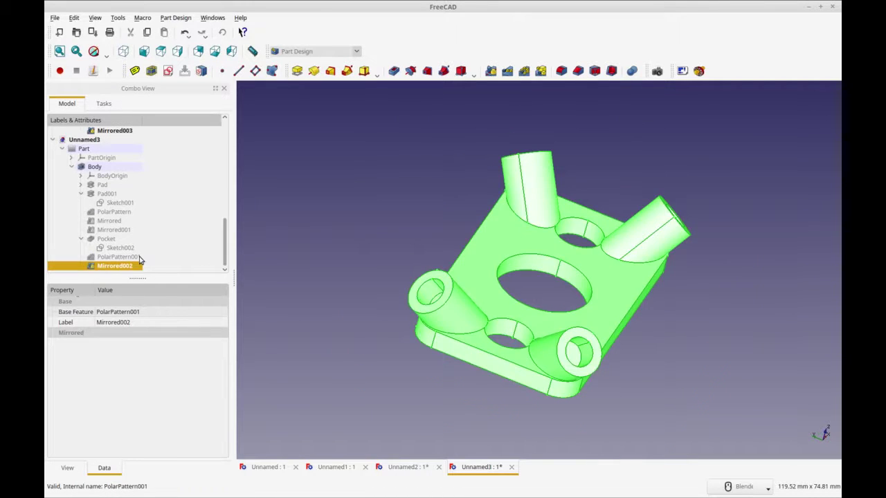
Mirror the Pocket across the base YZ plane so all four posts are bored
click(142, 258)
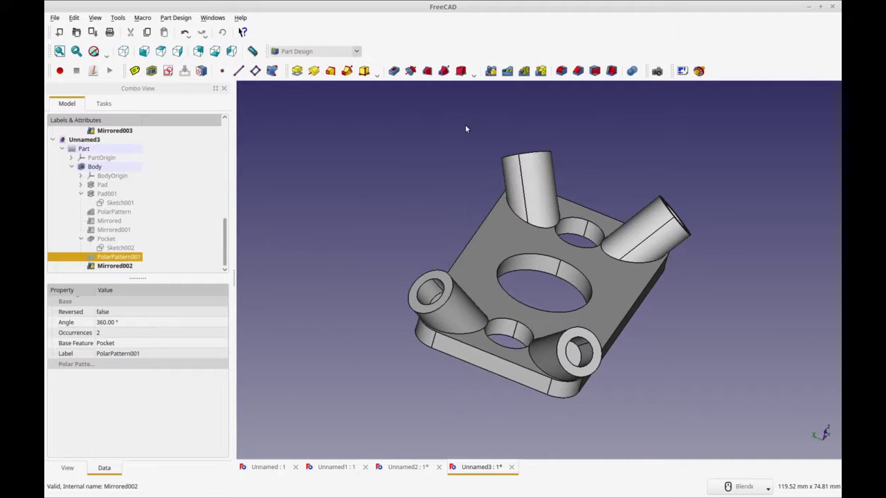
click(491, 71)
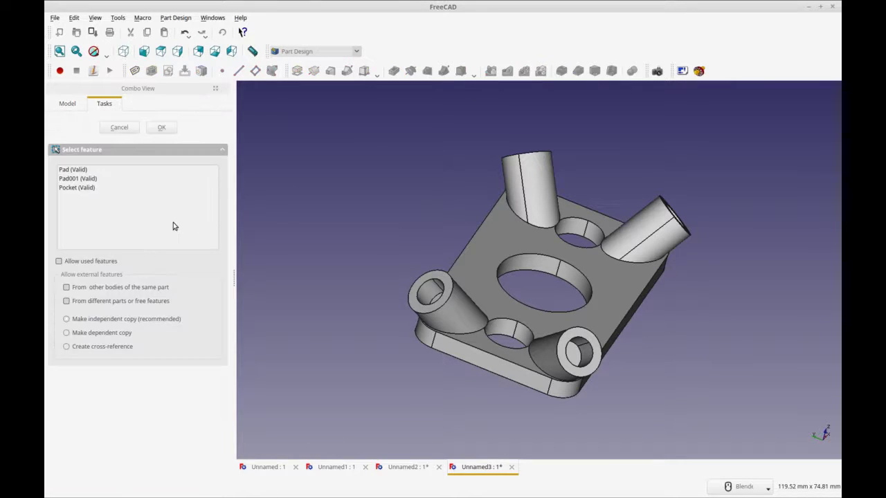
click(80, 188)
double_click(109, 184)
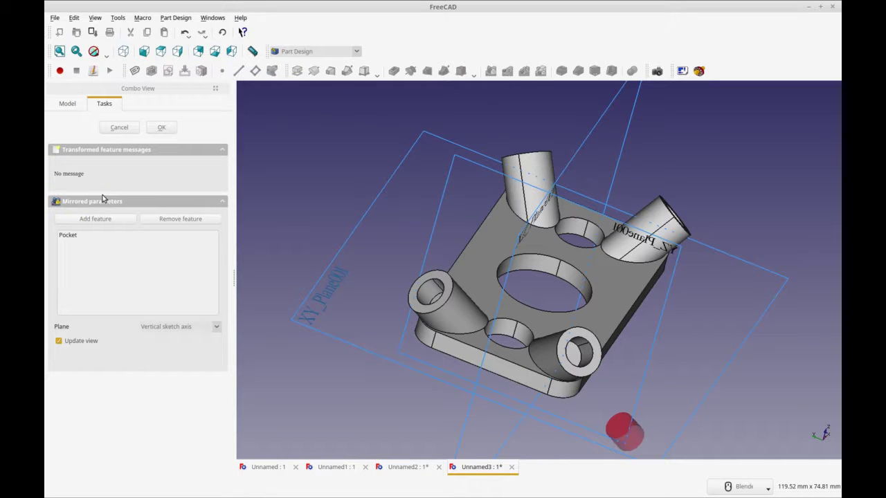
click(67, 235)
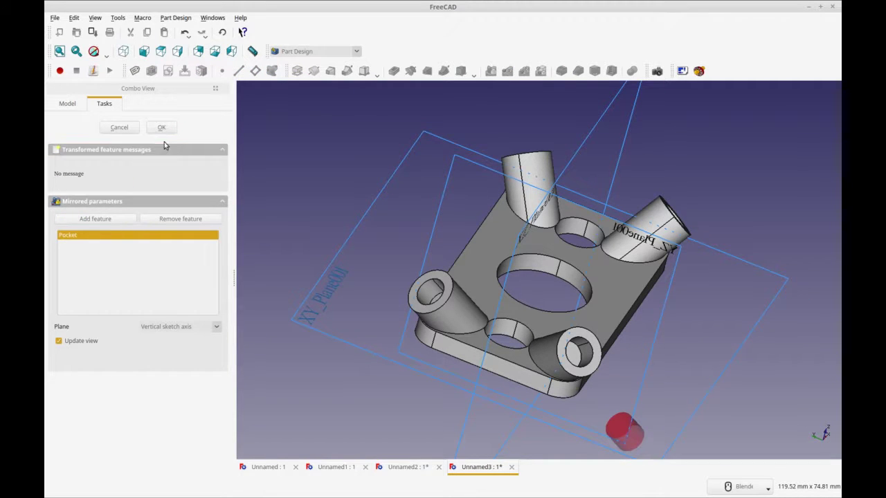
click(438, 205)
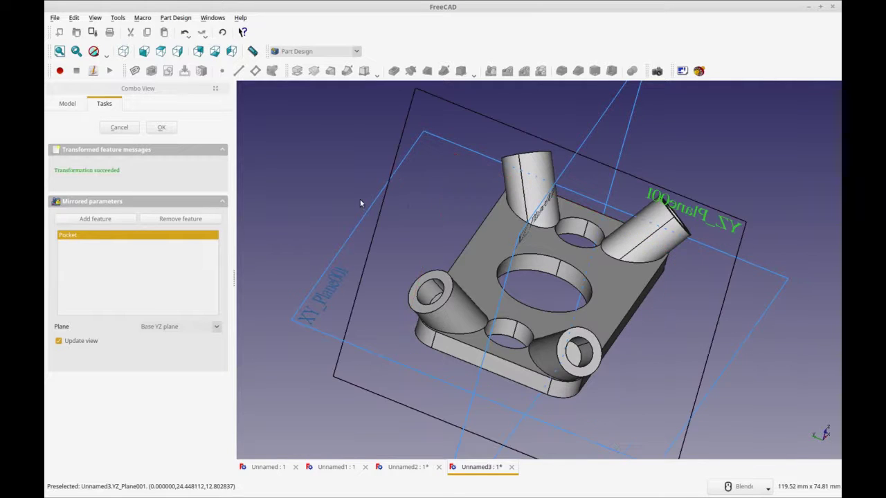
middle_drag(385, 233, 380, 270)
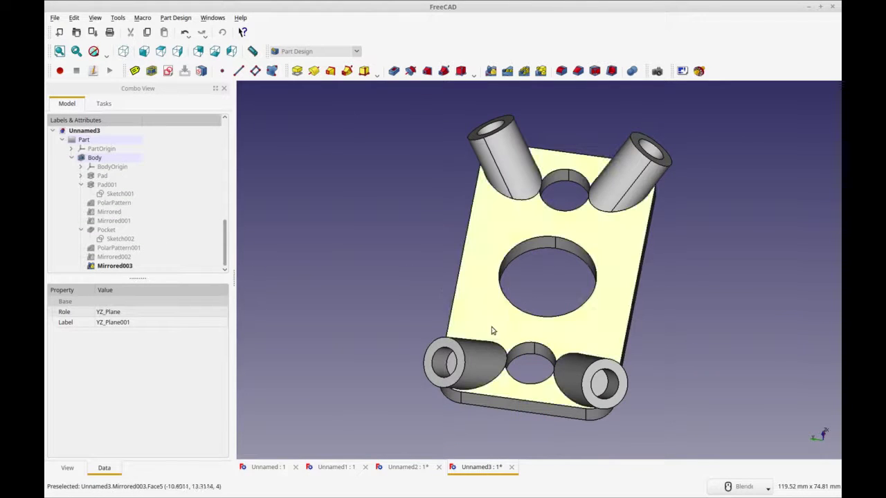
middle_drag(492, 331, 516, 325)
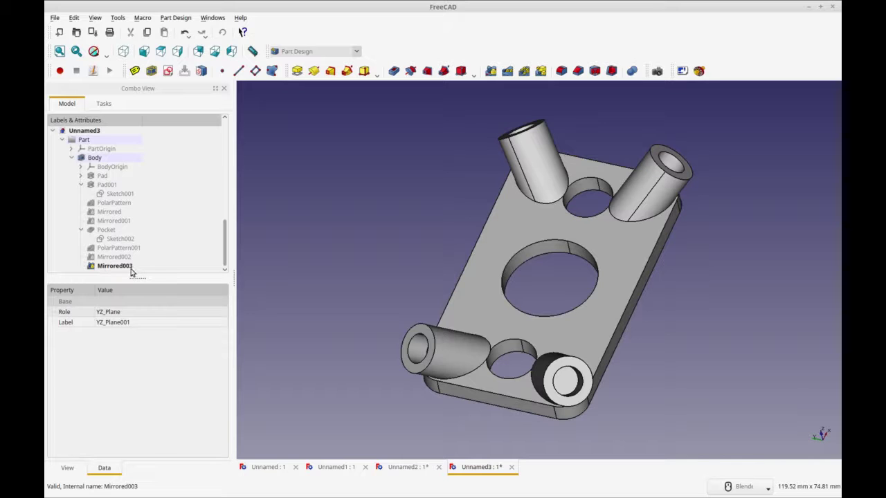
middle_drag(393, 304, 340, 309)
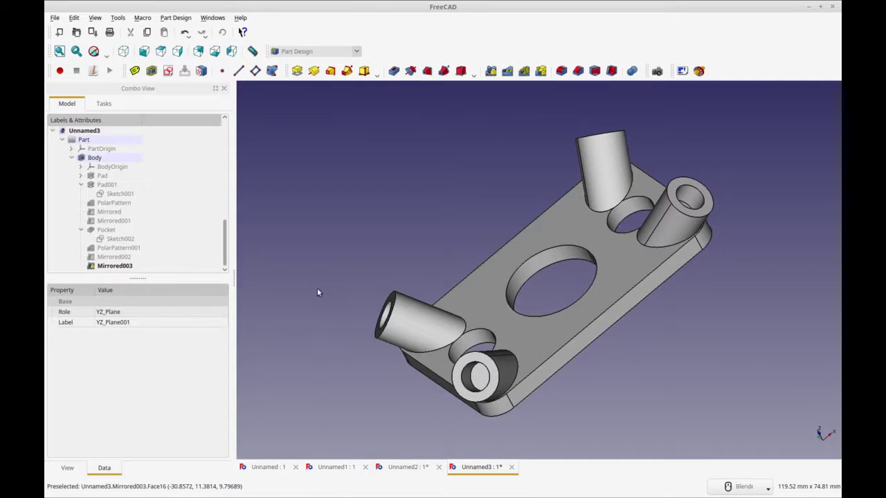